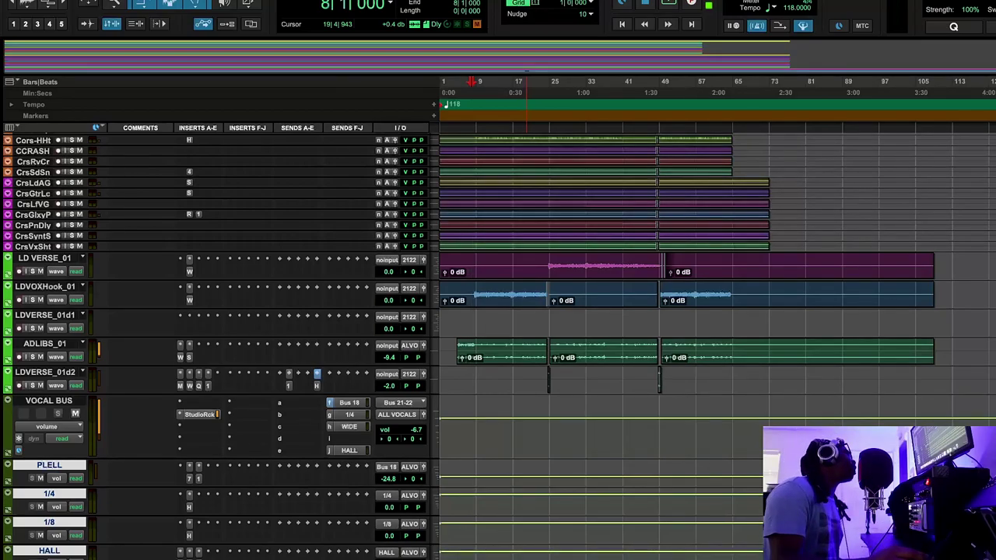
Switch to the browser, examine the Neumann U47 fet frequency response chart, and close the browser window
key(ctrl+Left)
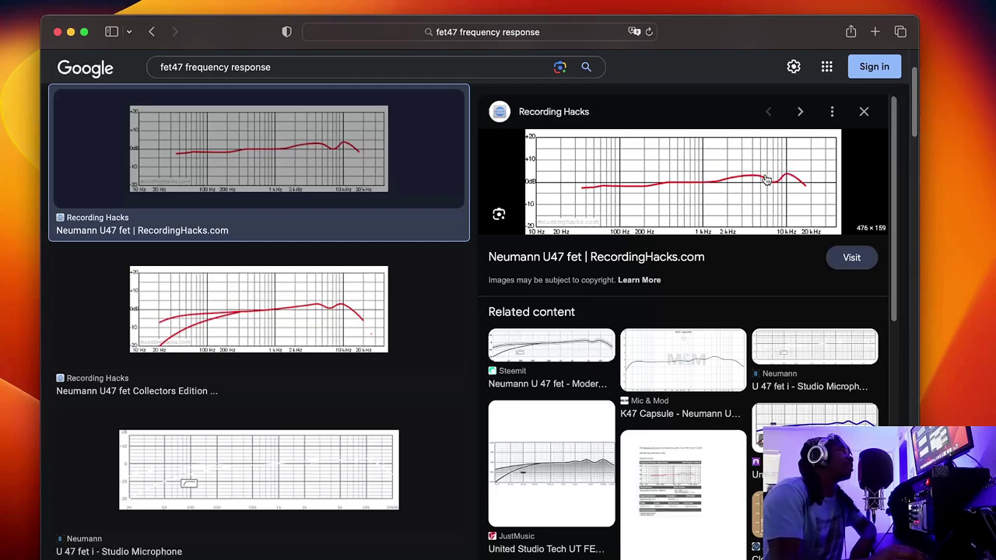
click(69, 32)
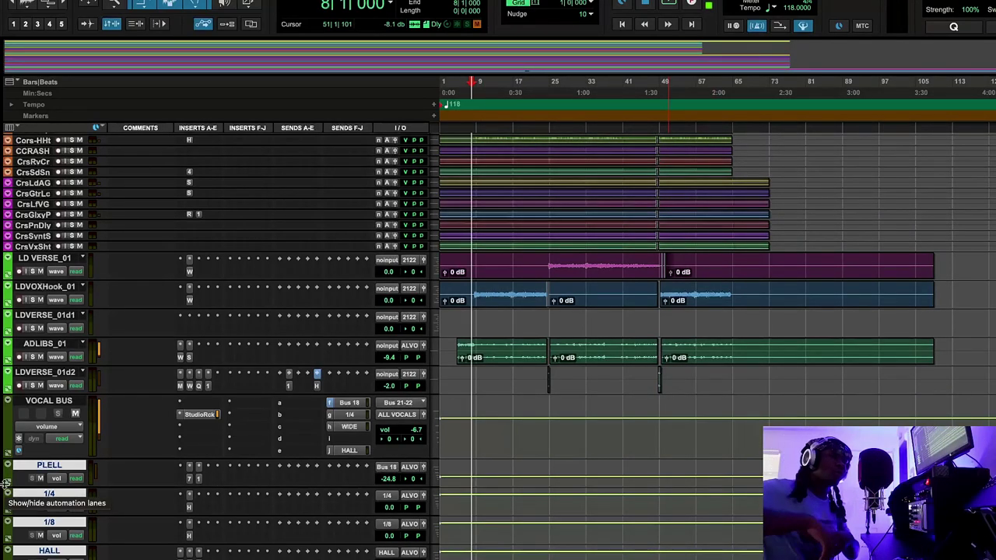
Review the Waves Tune Real-Time settings on the LD VERSE_01 track, place the playback start at bar 9, and close the plug-in
click(189, 259)
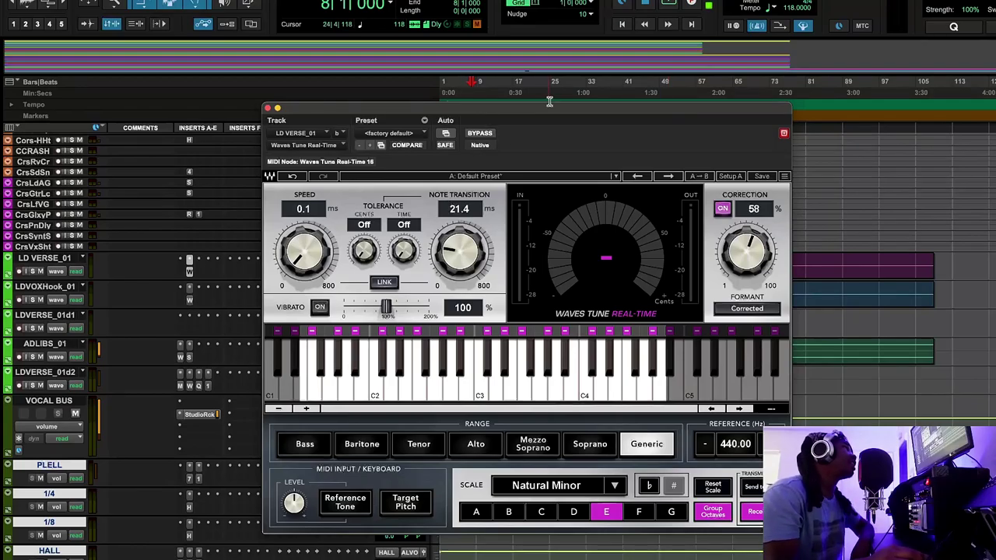
drag(538, 109, 379, 129)
drag(502, 87, 480, 86)
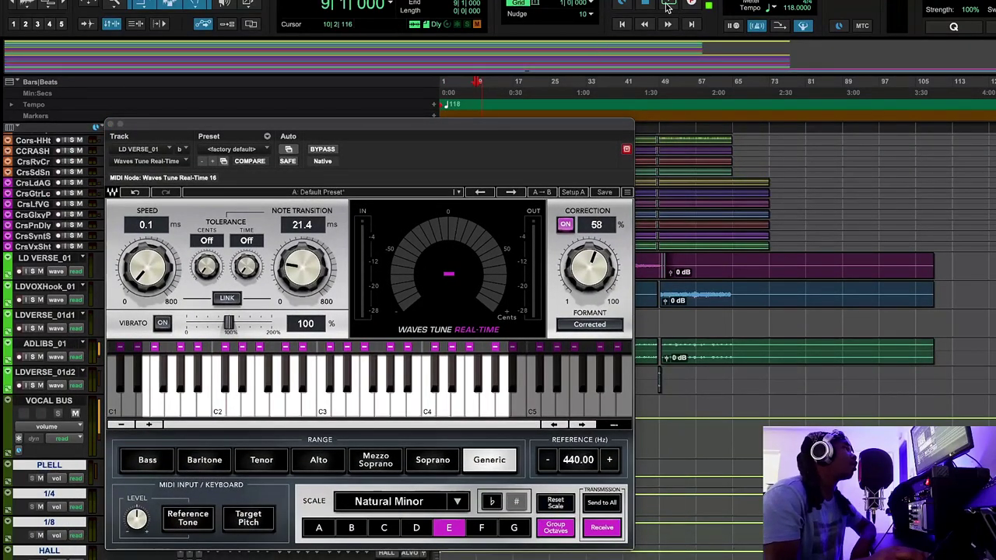
key(super+w)
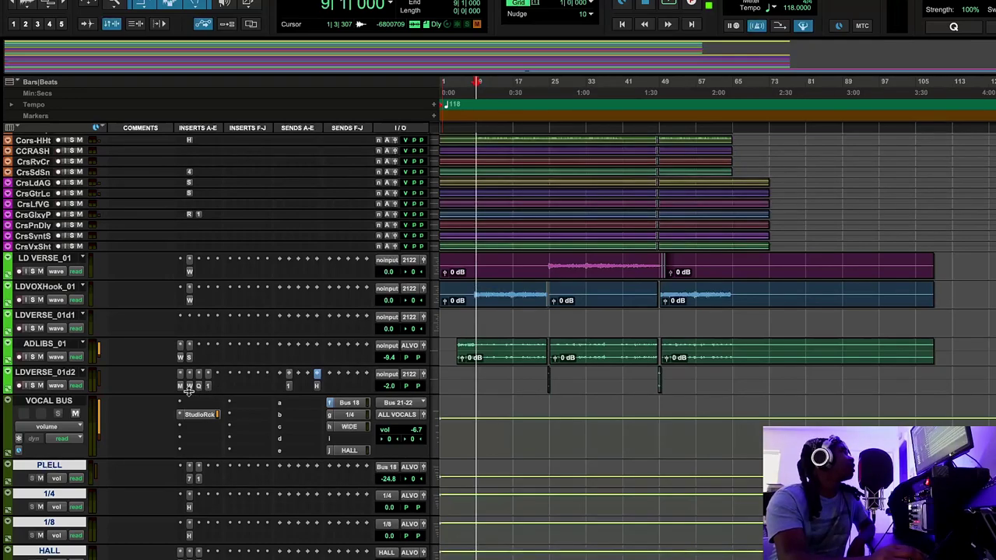
Open StudioRack on the VOCAL BUS and its REQ 6 equalizer, arranging both plug-in windows so the rack stays accessible
click(197, 415)
drag(535, 125, 448, 131)
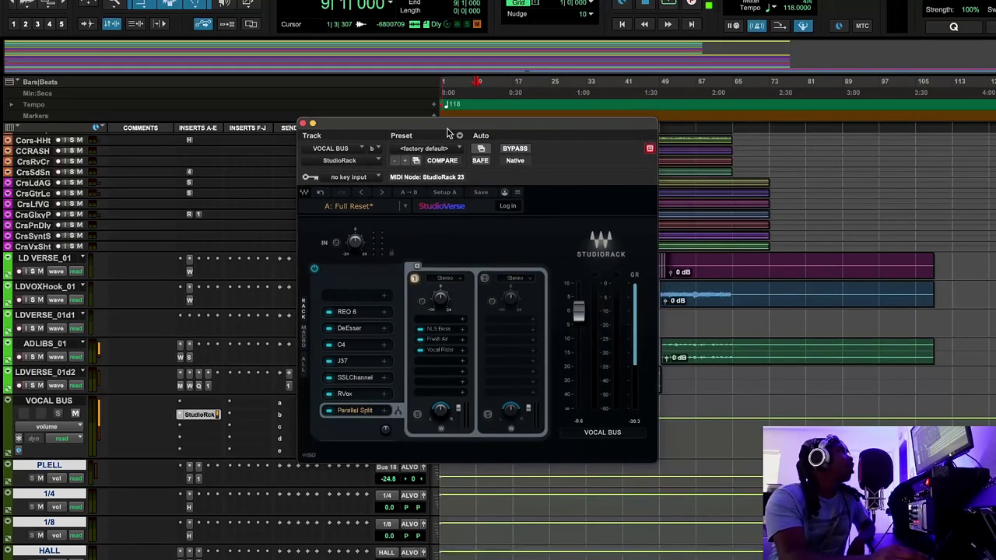
click(352, 312)
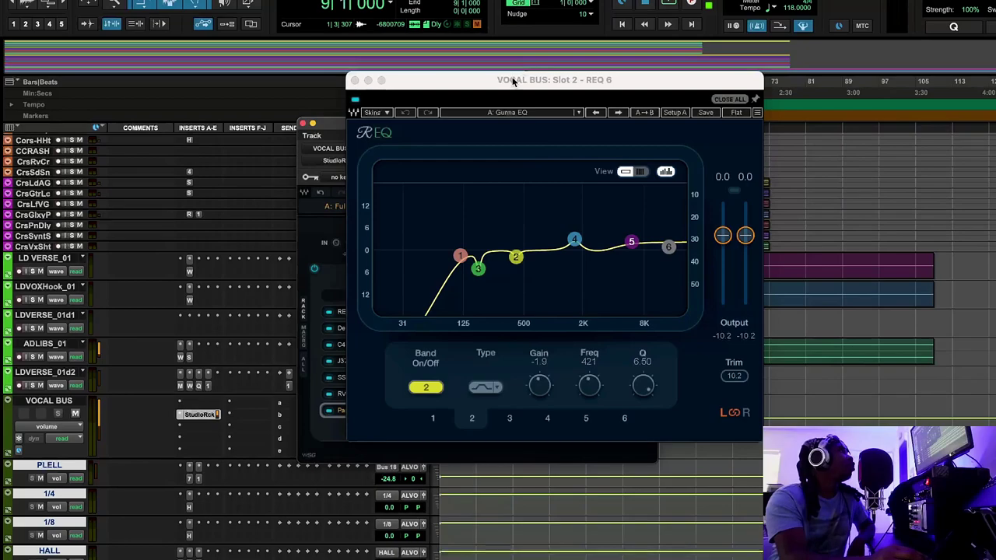
drag(380, 91, 476, 196)
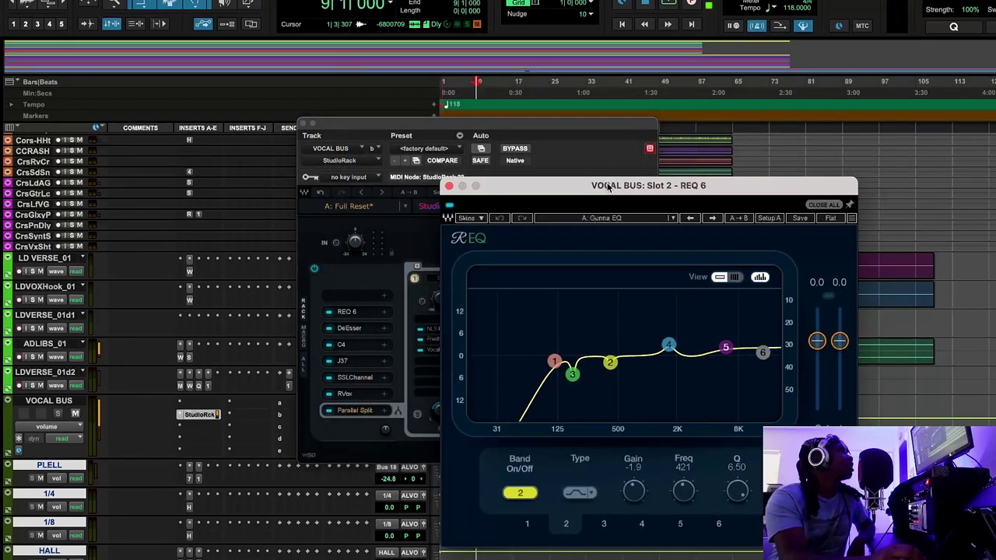
Play the song from bar 9 and toggle the StudioRack bypass to compare the processed and unprocessed vocals
click(673, 4)
click(513, 148)
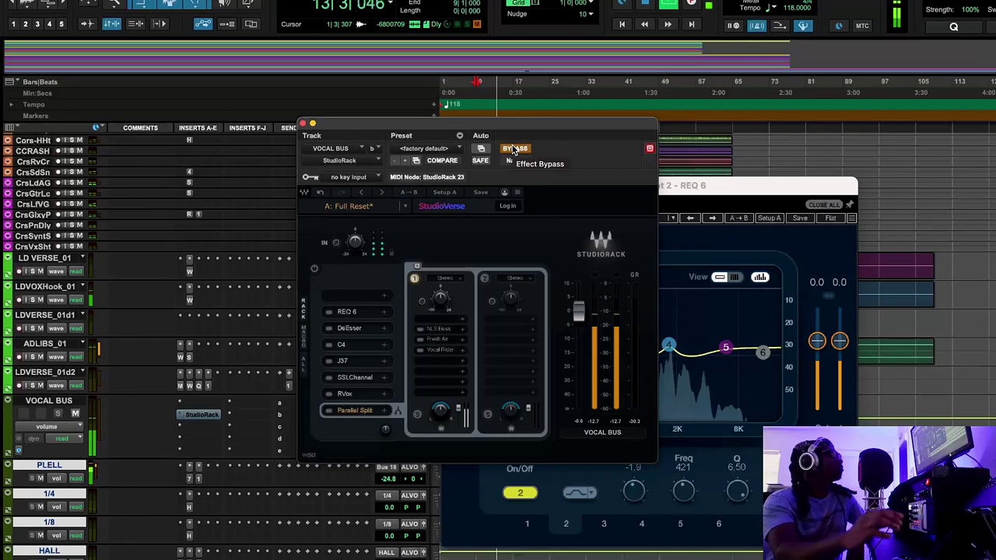
click(513, 149)
click(512, 148)
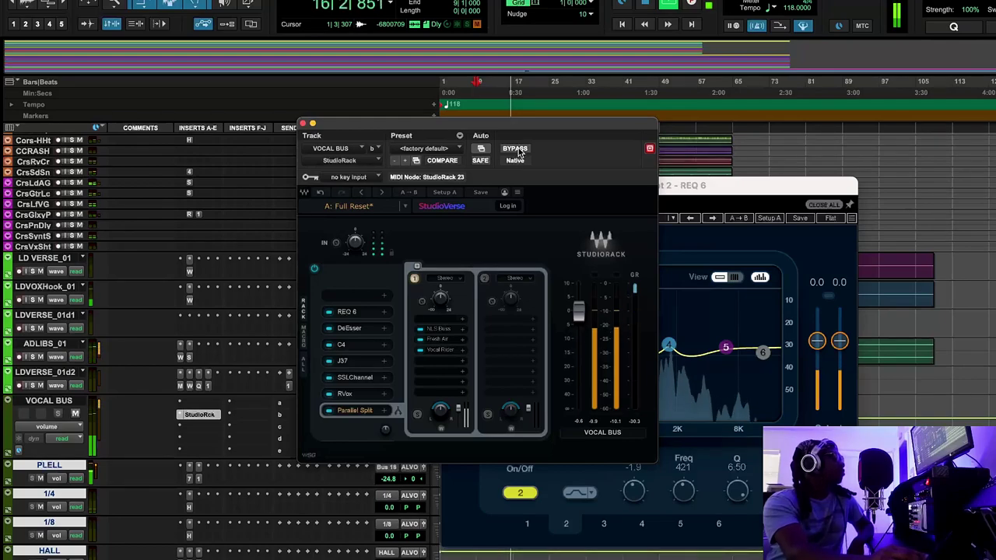
click(518, 151)
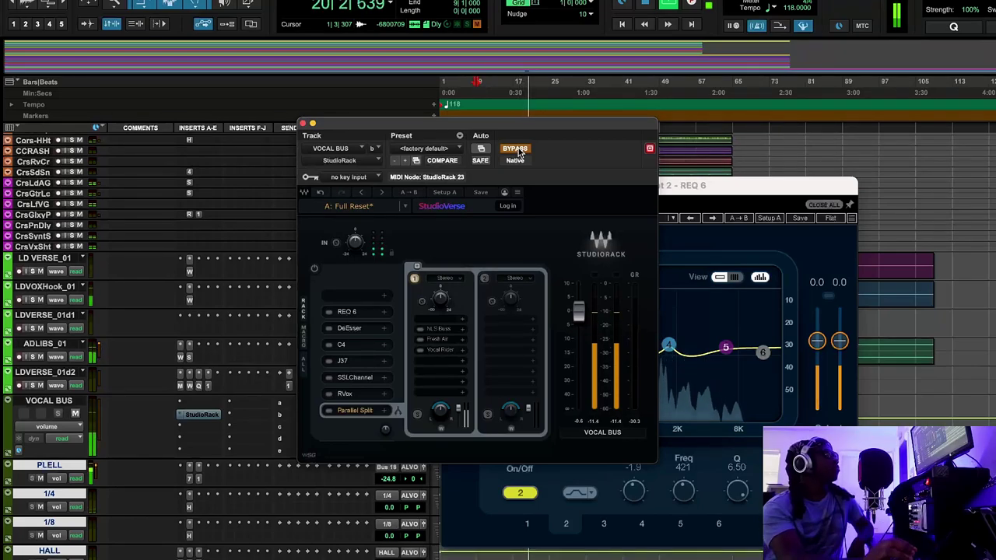
click(516, 149)
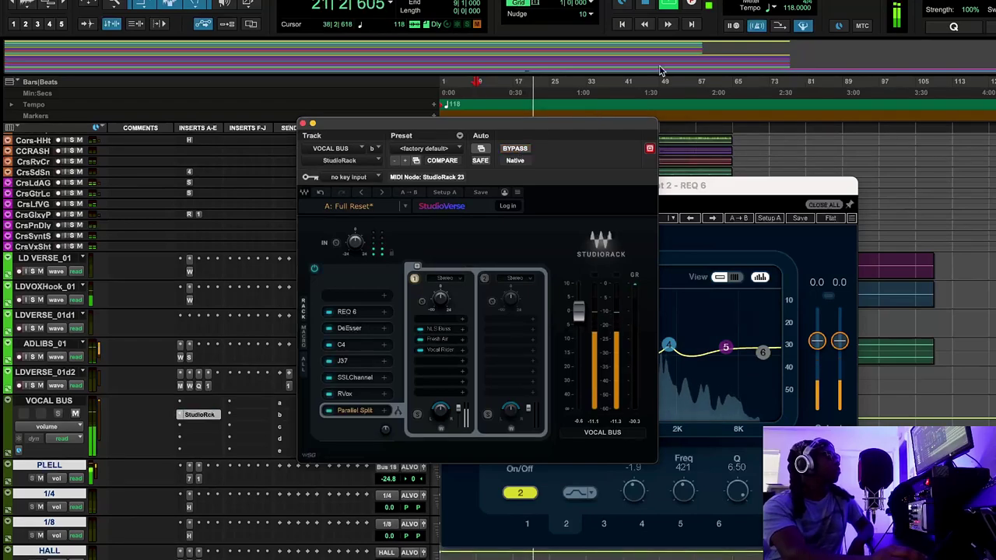
click(644, 4)
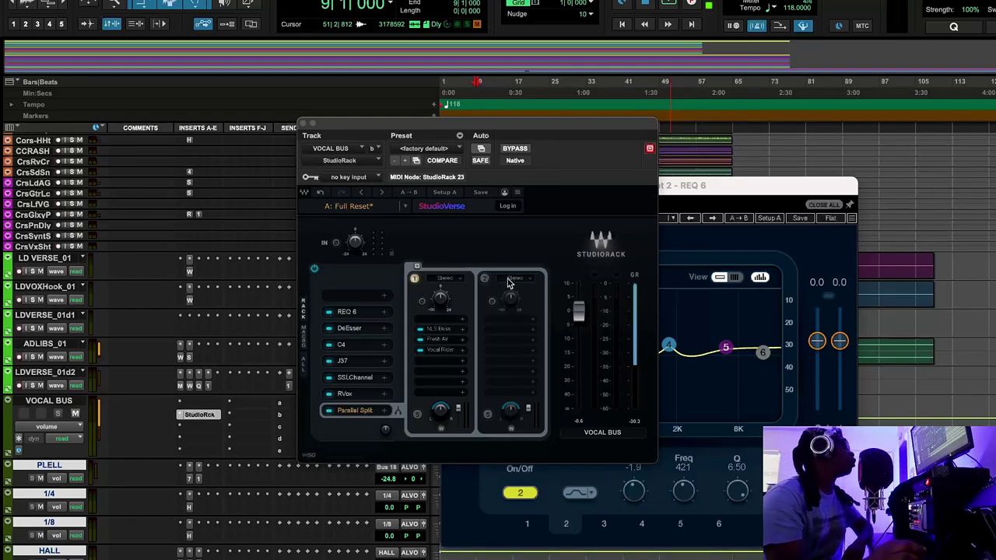
Replay the section from bar 9, comparing the vocal bus with StudioRack bypassed and active again, and stop playback
mouse_move(439, 299)
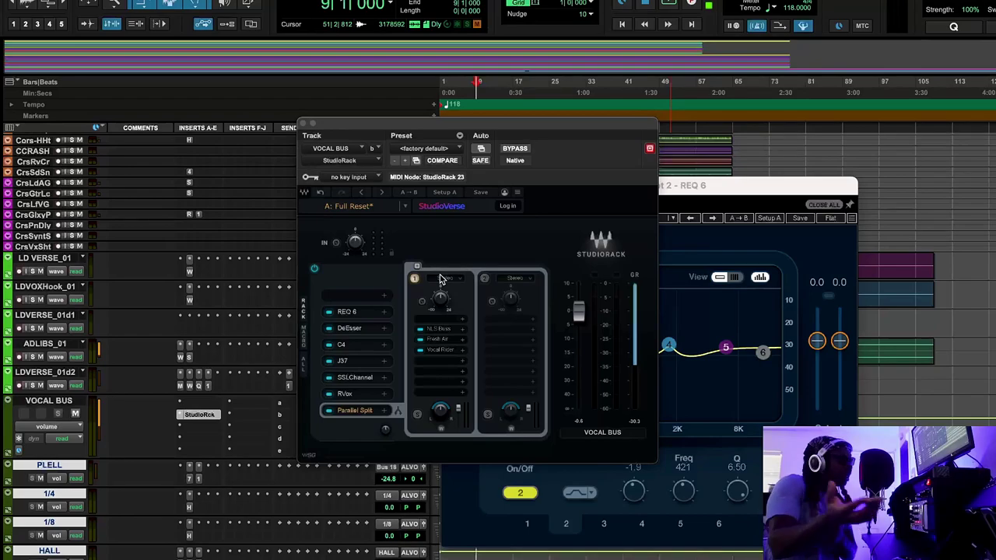
click(666, 6)
click(514, 148)
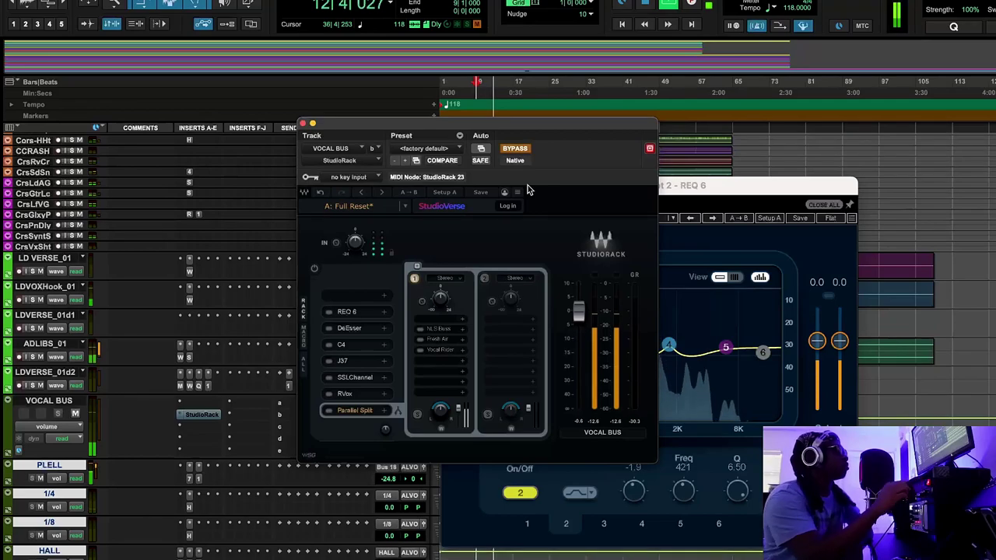
click(514, 149)
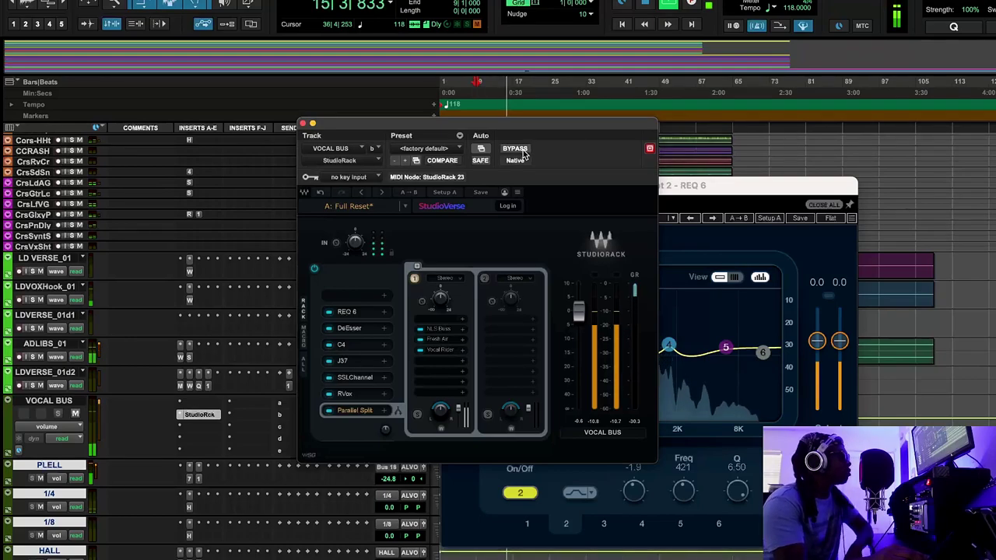
click(515, 150)
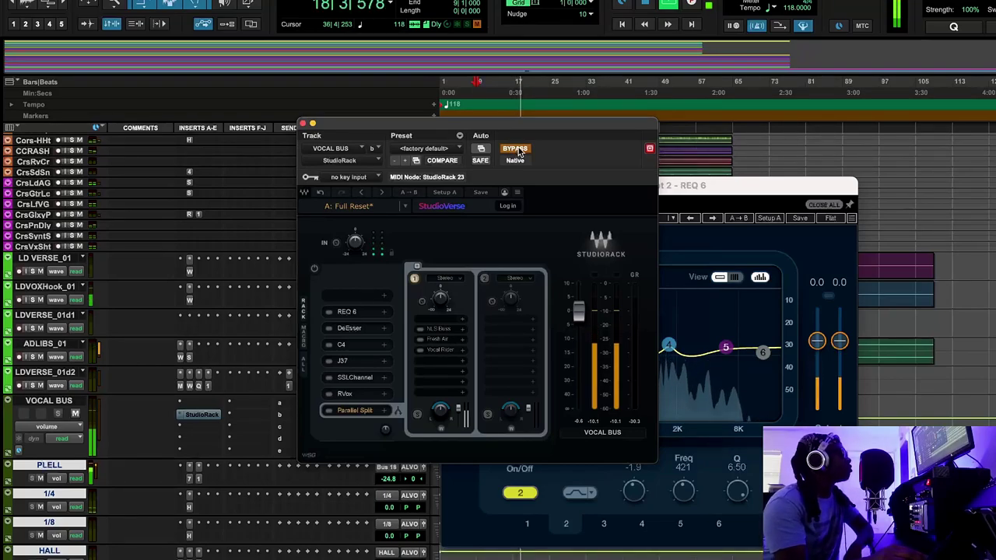
click(516, 150)
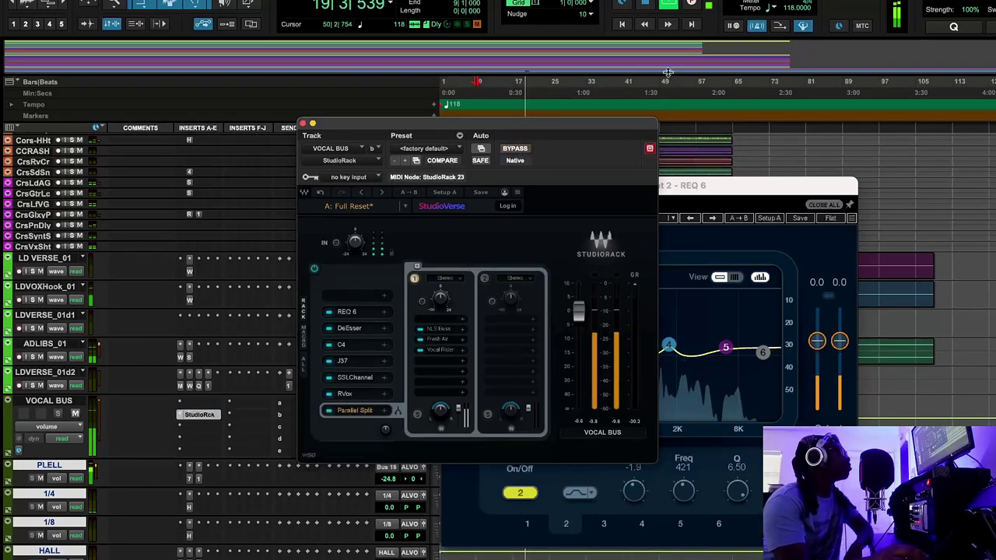
click(643, 5)
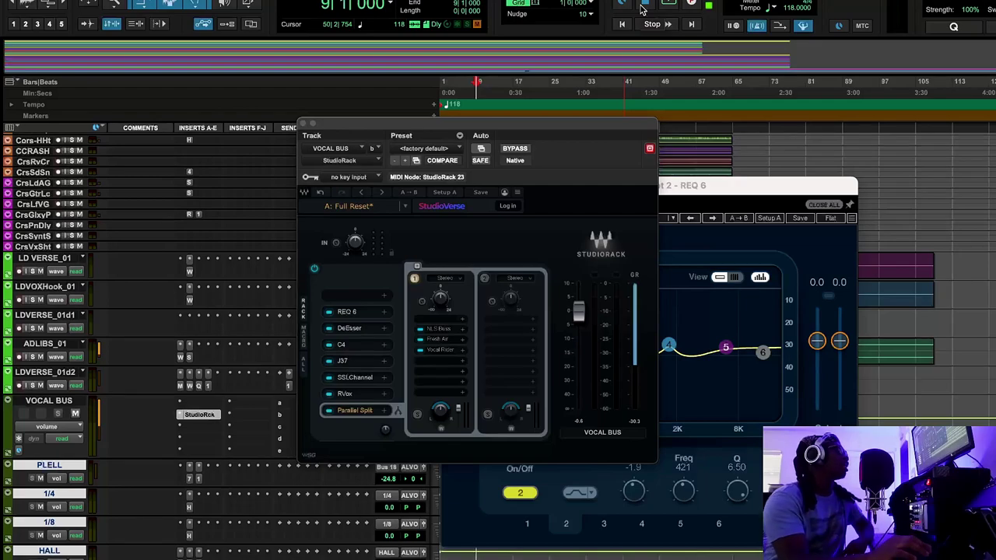
Bring REQ 6 back up, inspect the settings of EQ bands 1, 3, 4 and 5, and close the equalizer
click(345, 311)
click(345, 311)
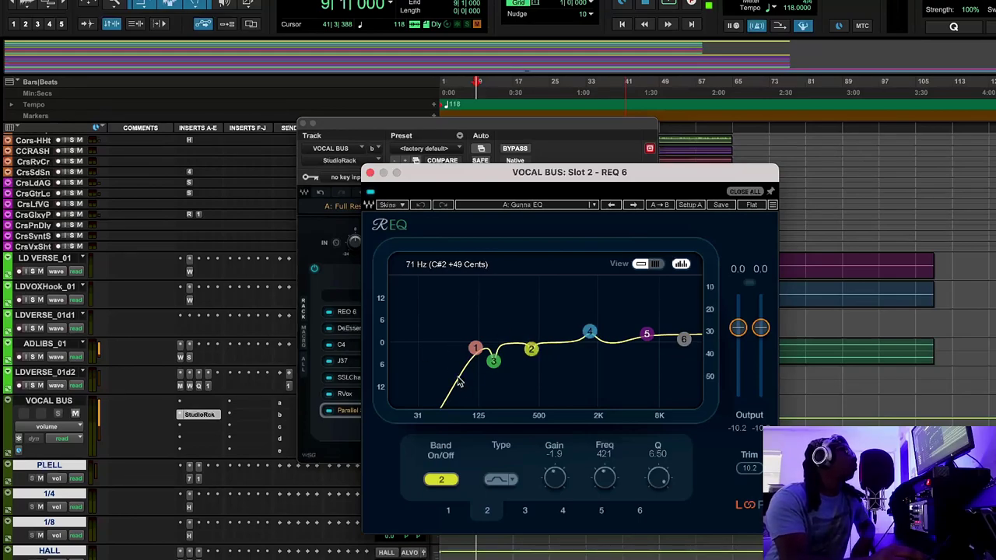
click(474, 347)
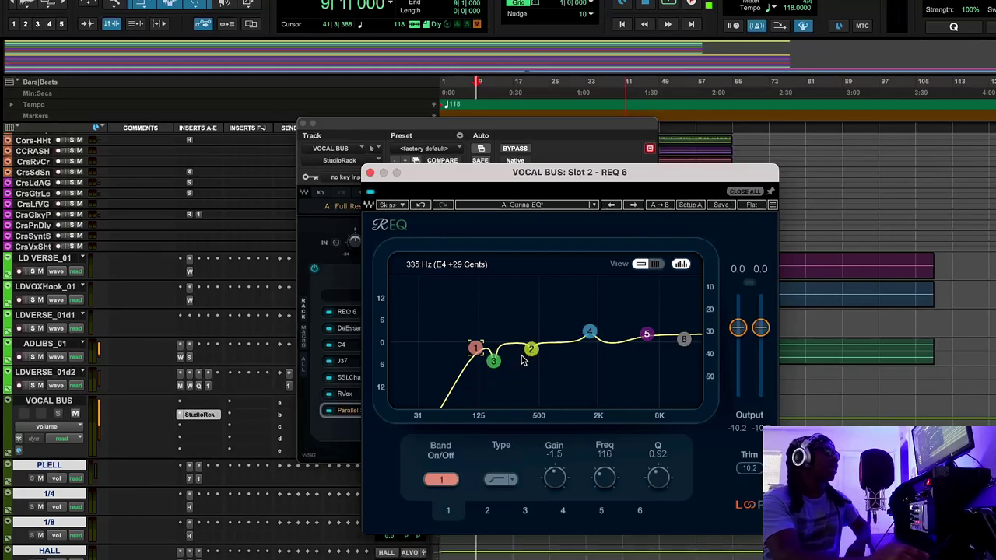
click(494, 360)
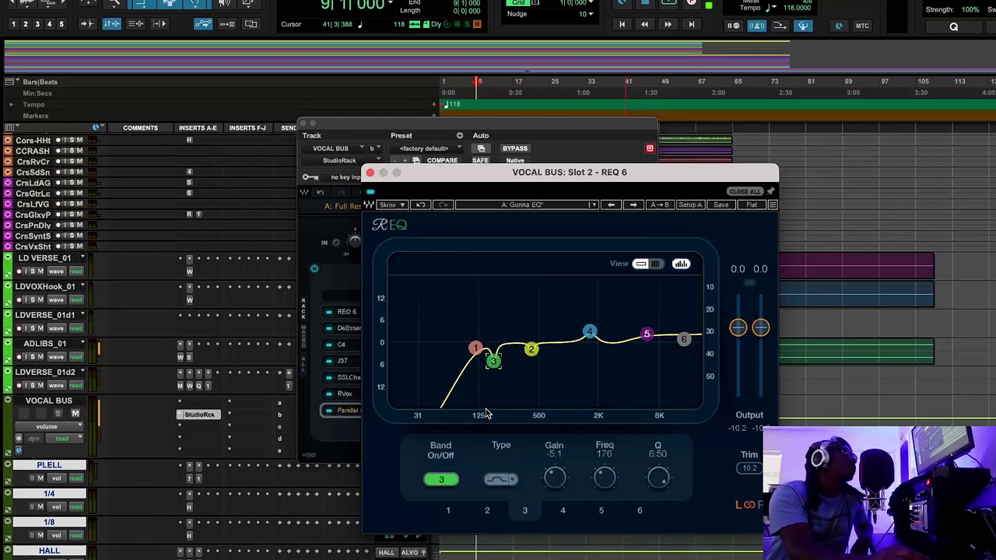
click(587, 333)
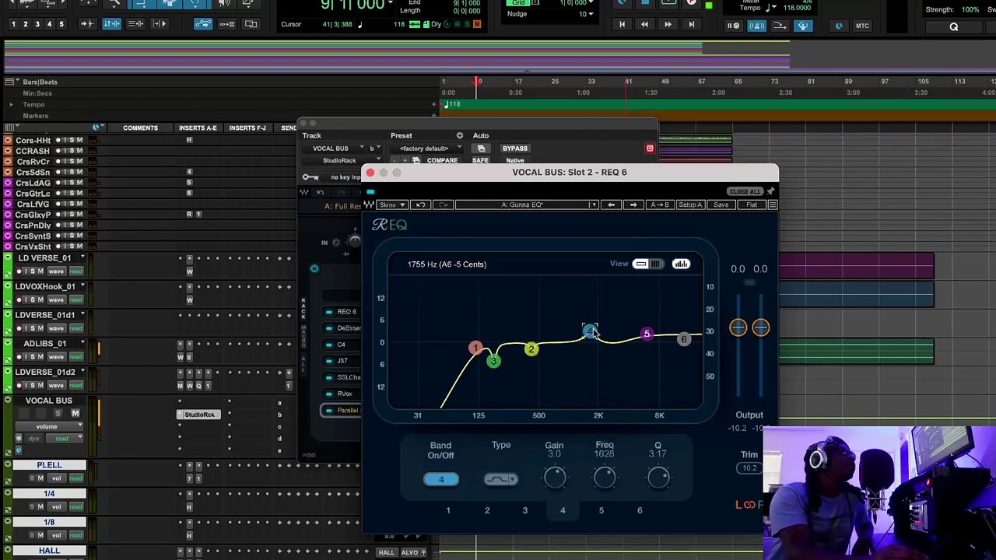
click(646, 334)
click(370, 173)
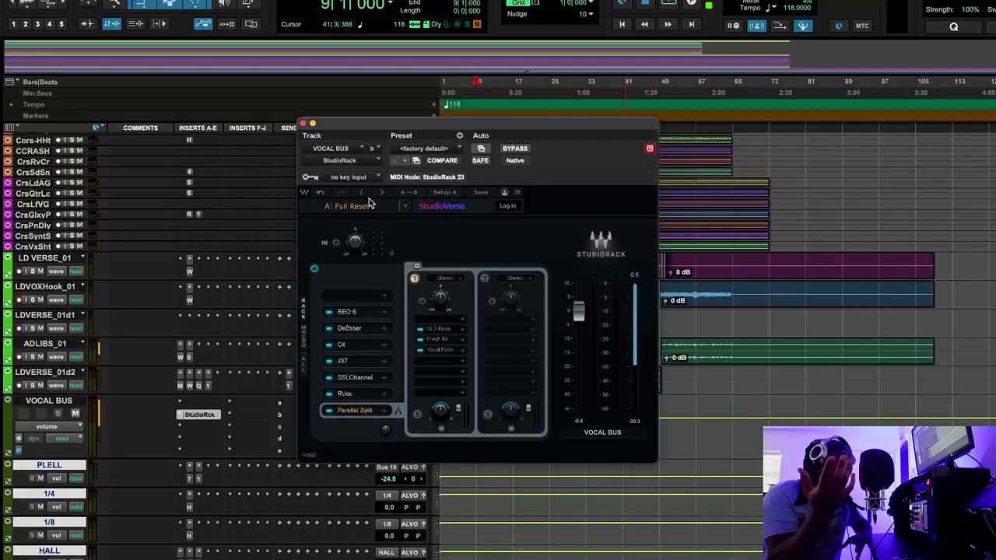
Open the DeEsser from the vocal bus StudioRack and place its window beside the plug-in list
click(357, 328)
drag(419, 143, 584, 216)
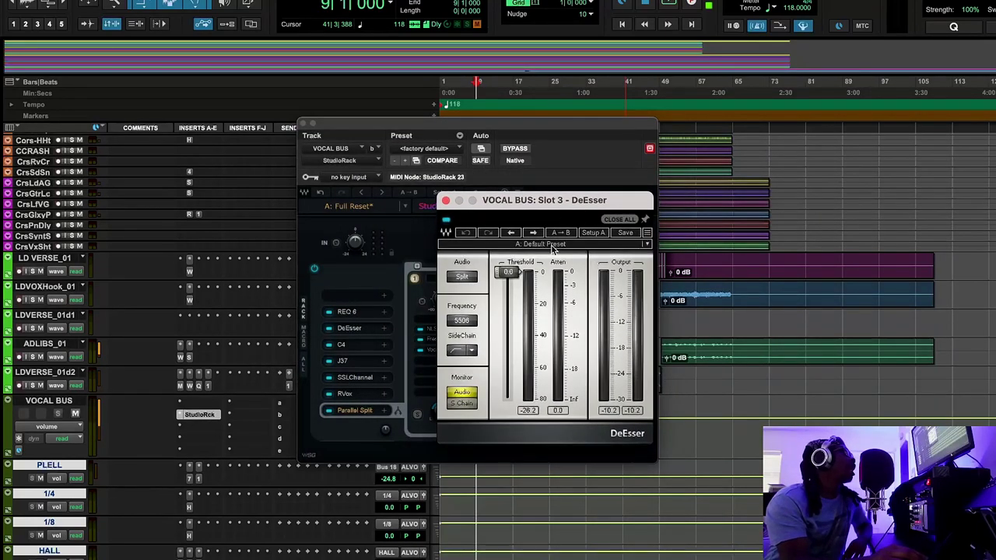
drag(536, 205, 613, 228)
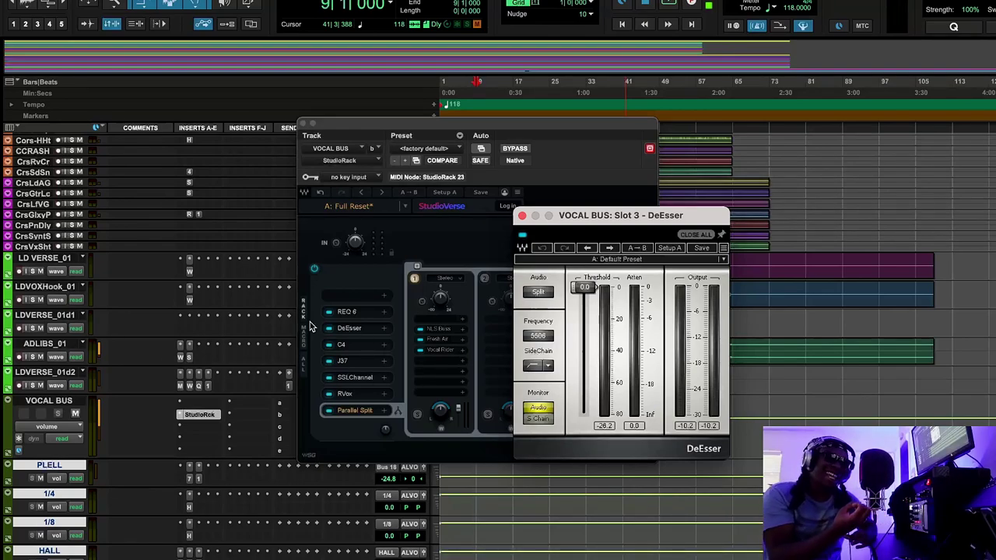
Start playback from bar 15 and take a brief look at the C4 multiband processor, closing it again
click(503, 93)
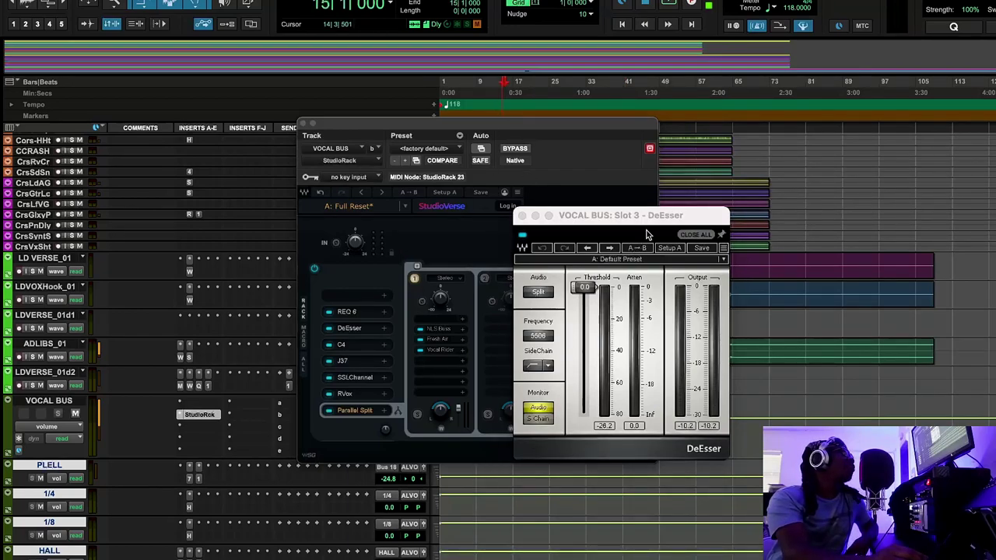
key(space)
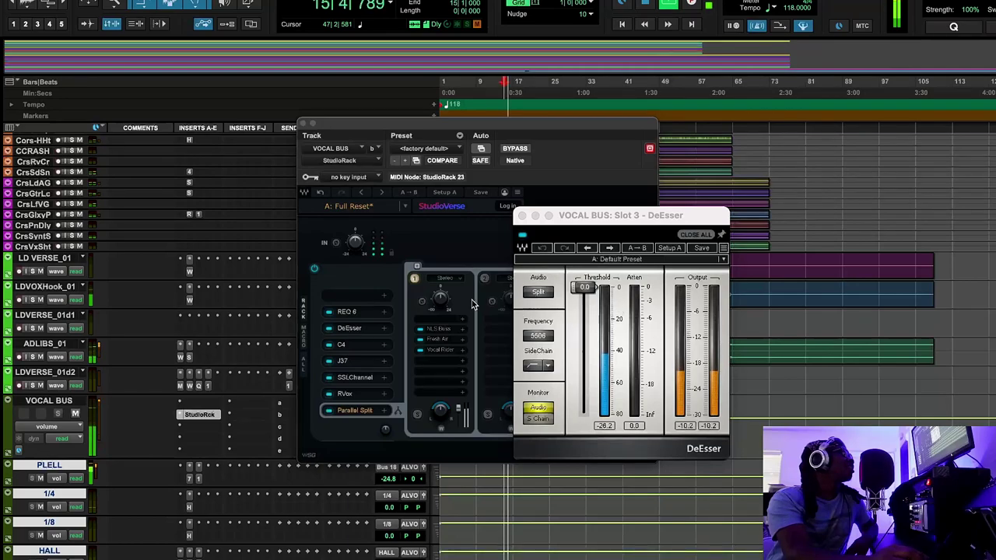
click(363, 346)
click(363, 346)
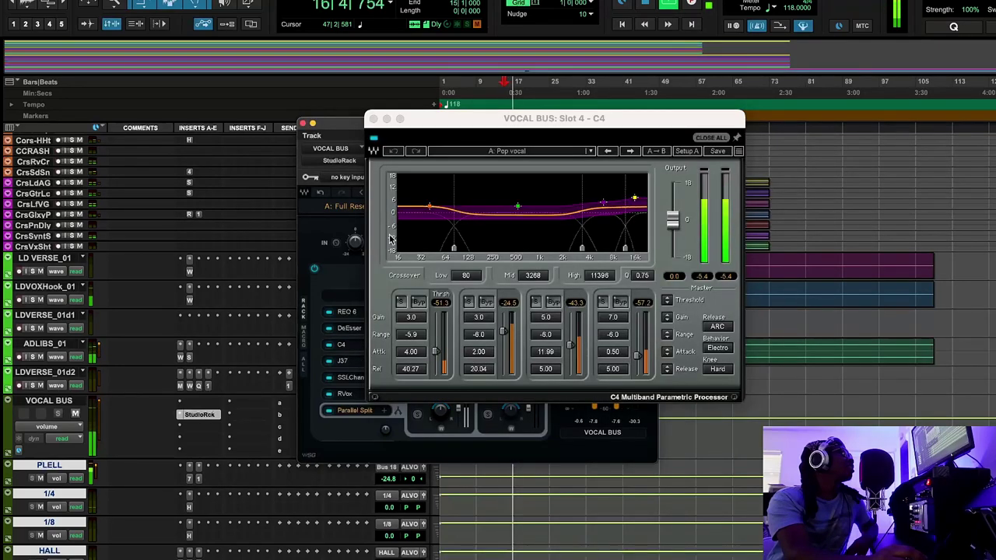
click(372, 118)
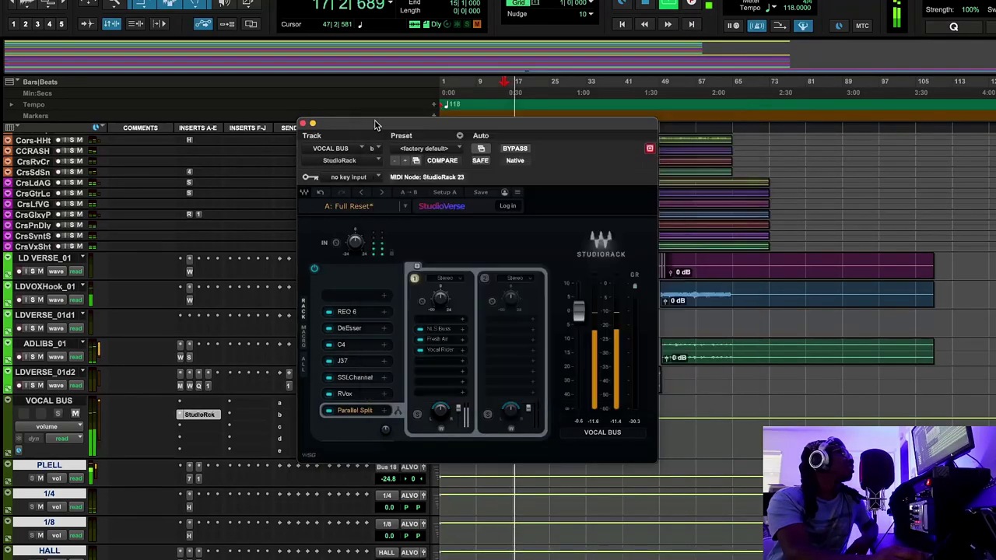
Lower the DeEsser threshold on the vocal bus to -36.6 while the song plays, and stop playback
click(359, 330)
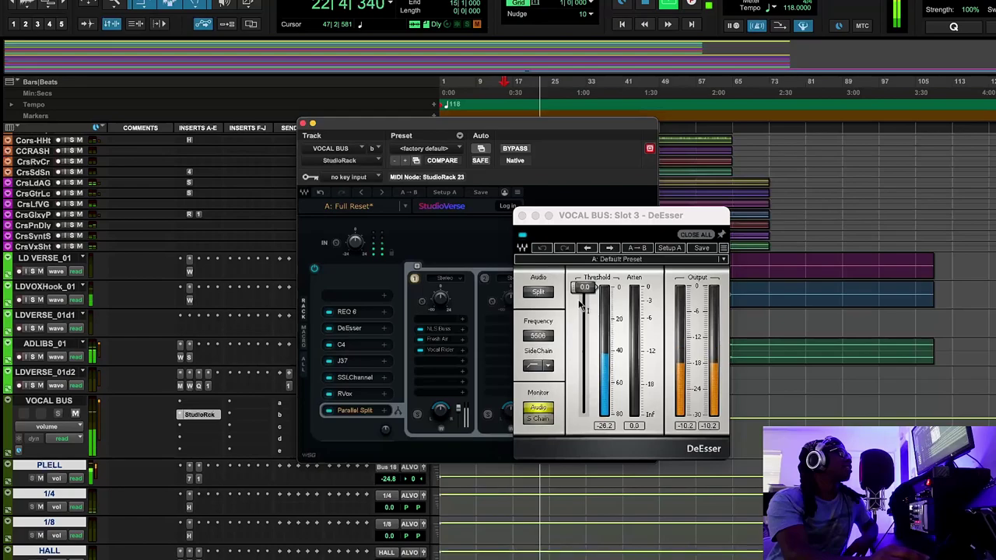
drag(583, 289, 584, 351)
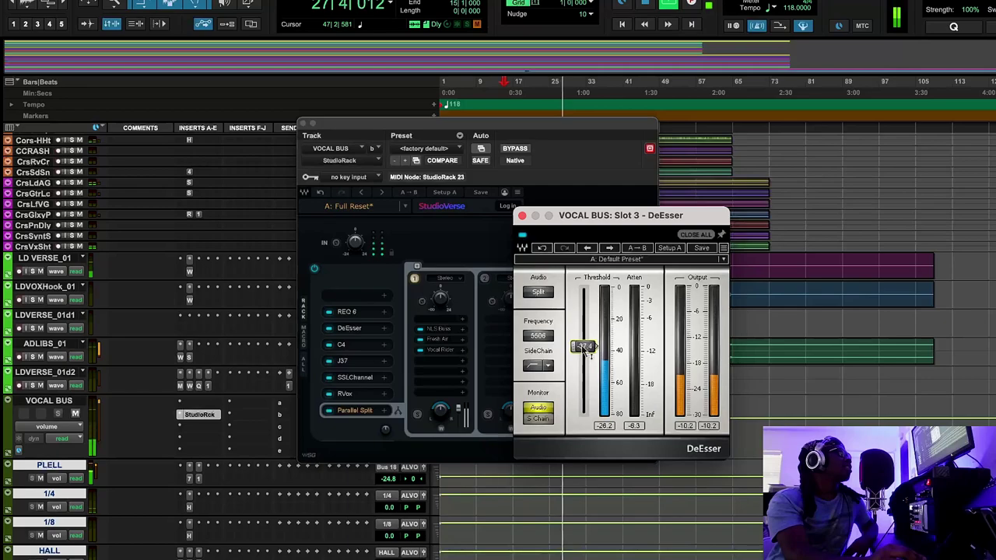
drag(583, 349, 584, 352)
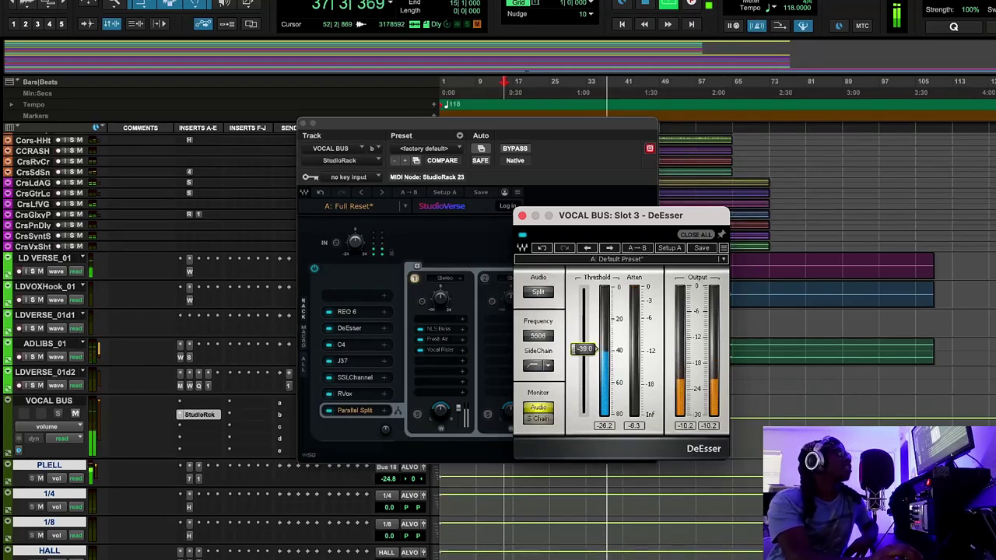
drag(600, 351, 591, 346)
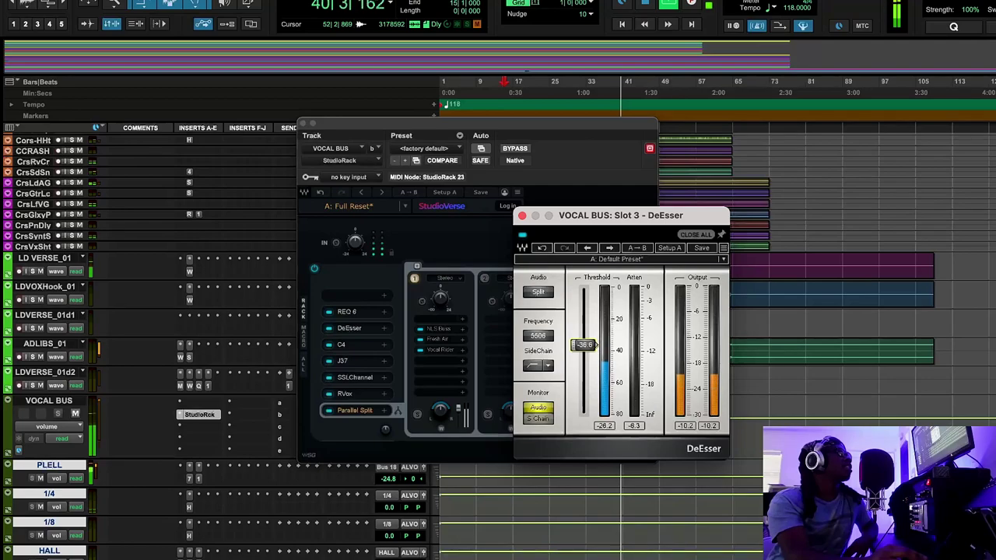
click(654, 4)
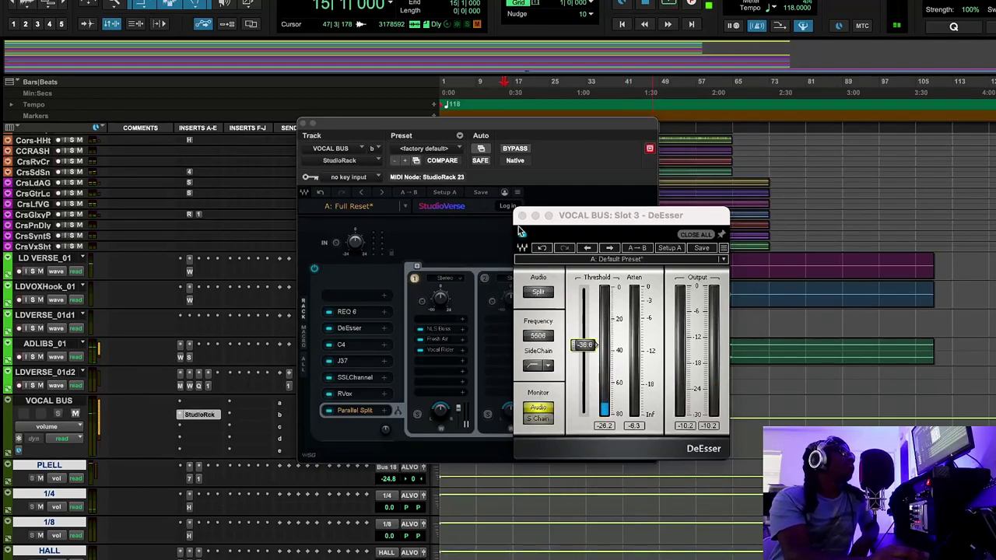
Close the DeEsser, take a brief look at the C4 multiband processor, and bring the DeEsser back up
click(522, 215)
click(349, 344)
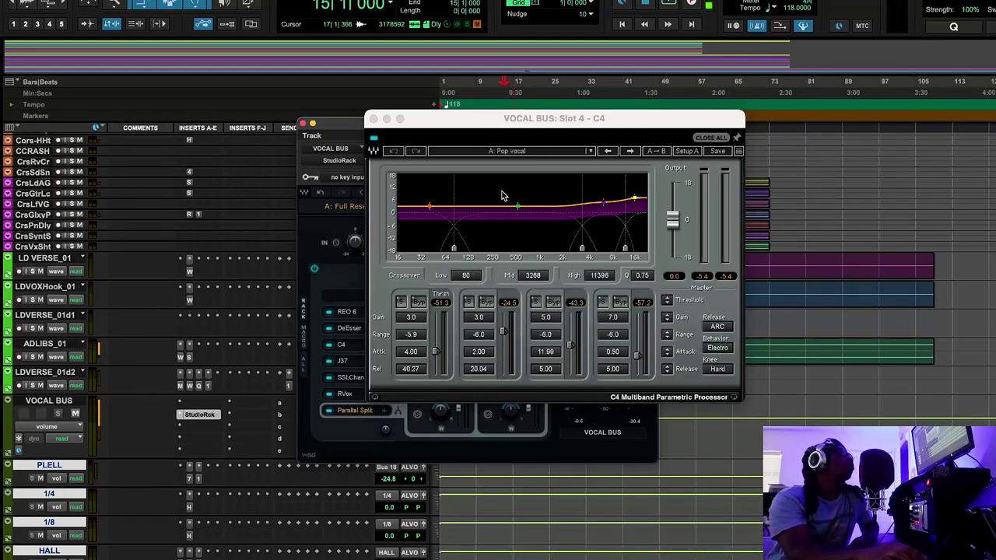
click(354, 330)
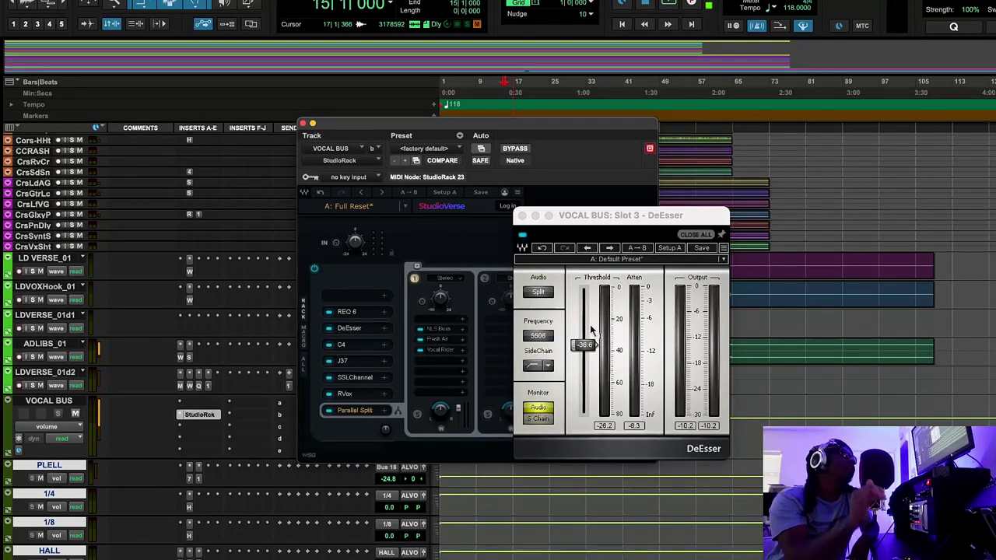
Inspect the DeEsser's sidechain filter and toggle its audio mode to Wide and back to Split
click(546, 362)
click(549, 367)
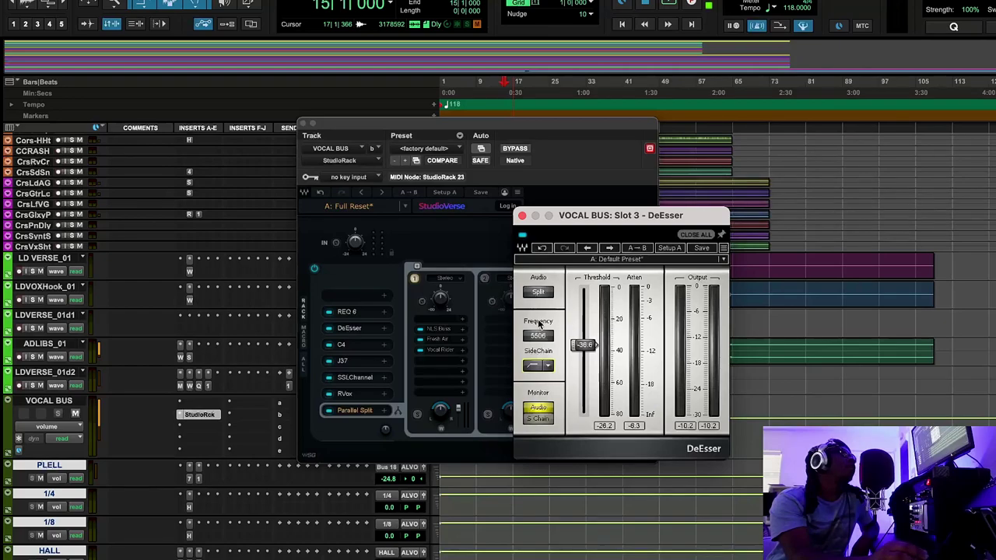
click(547, 291)
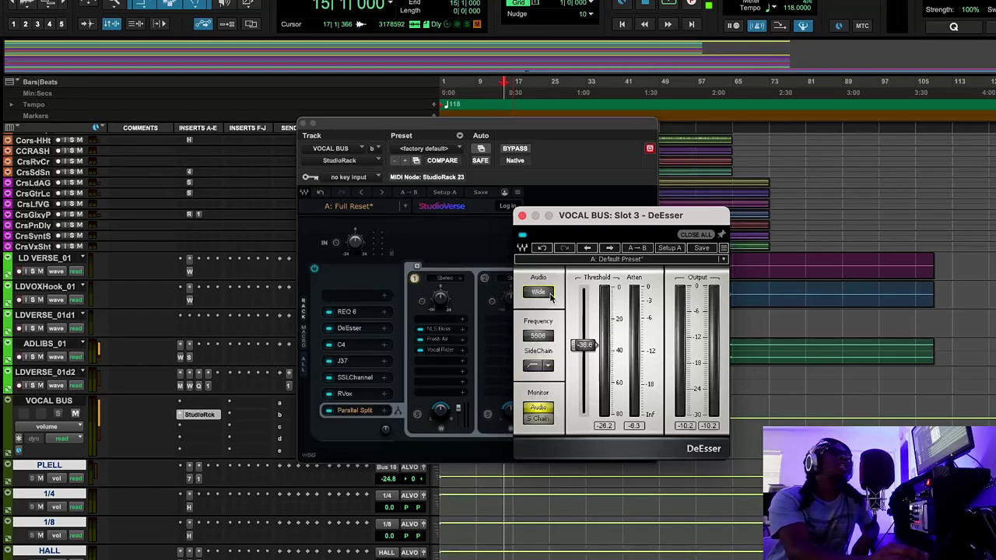
click(550, 295)
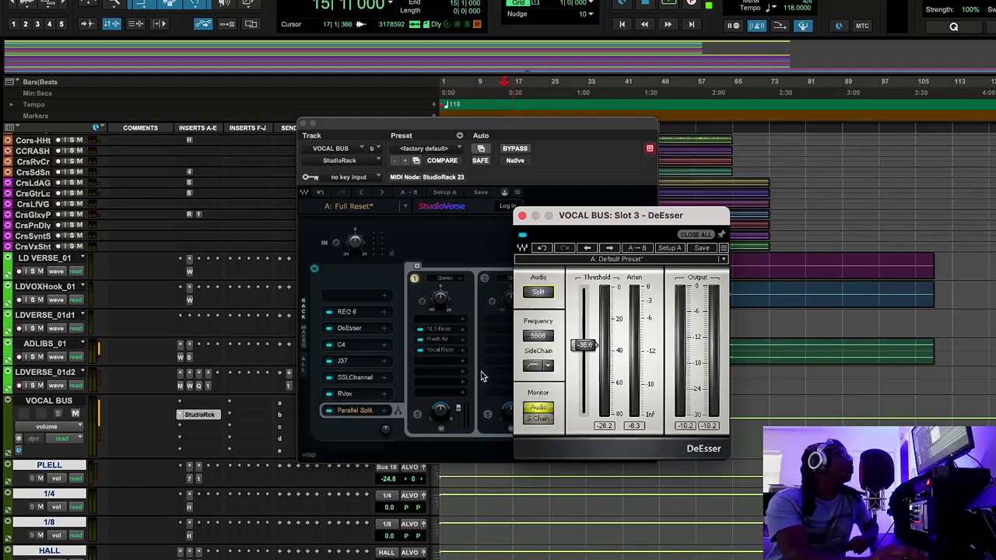
click(532, 369)
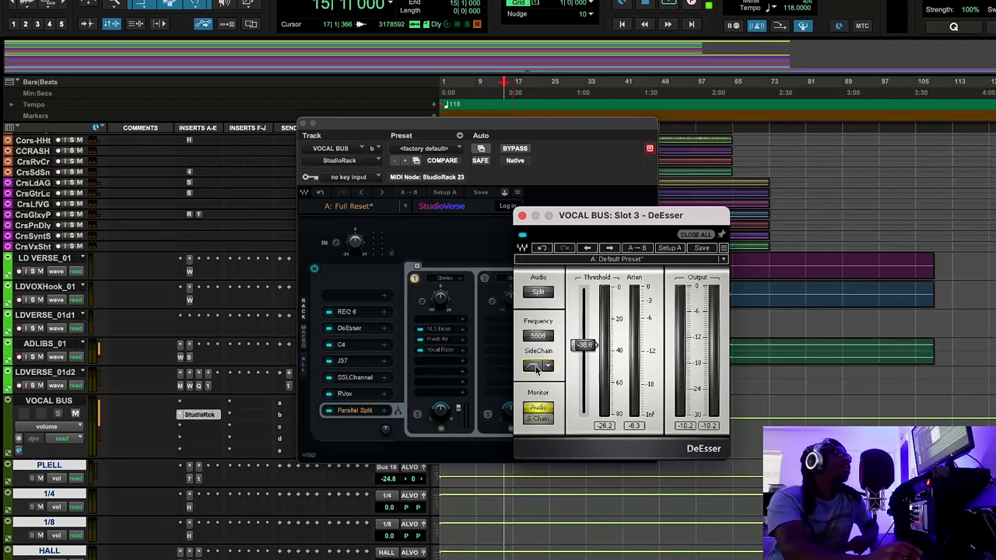
Open the C4 from the vocal bus StudioRack, move its window lower, and set the playback position to bar 22
click(368, 345)
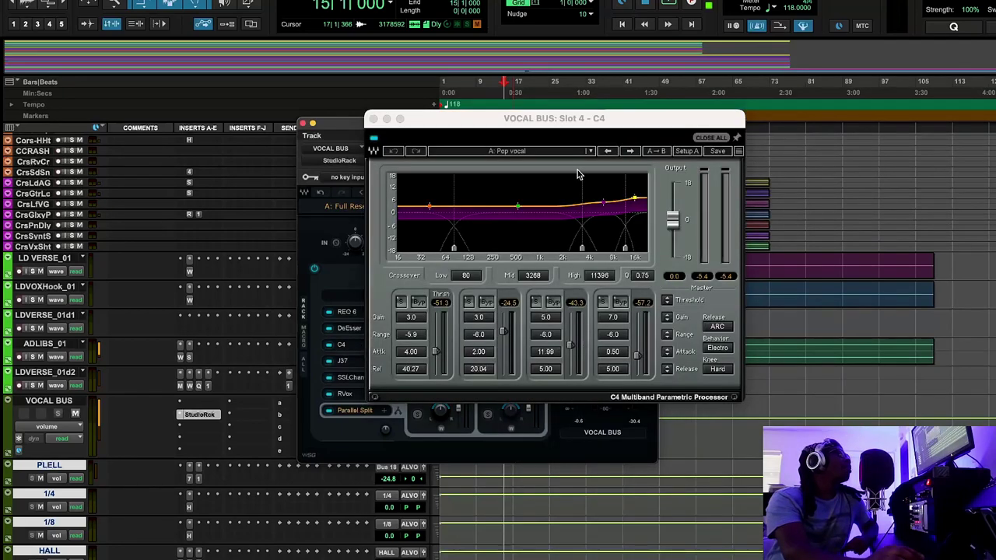
drag(548, 118, 552, 186)
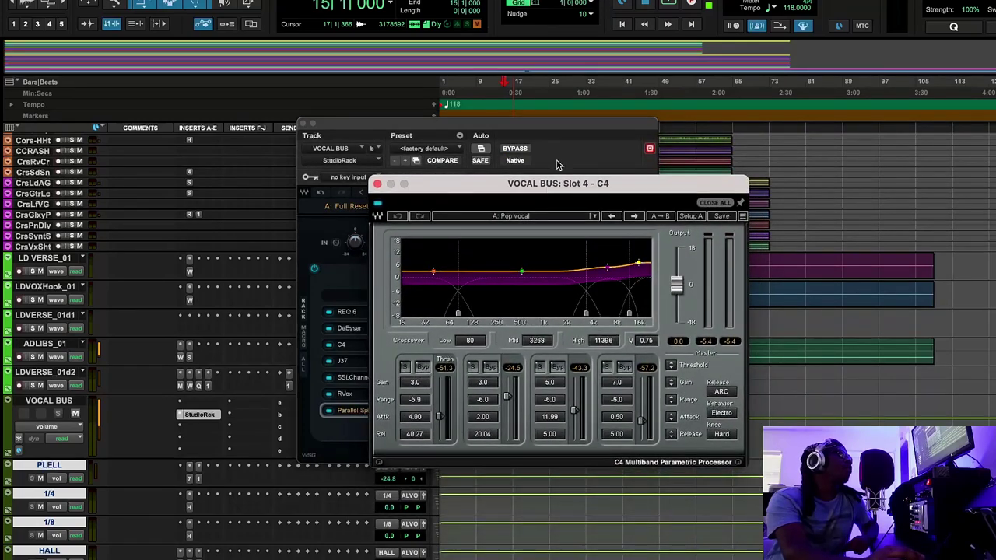
click(522, 88)
click(536, 89)
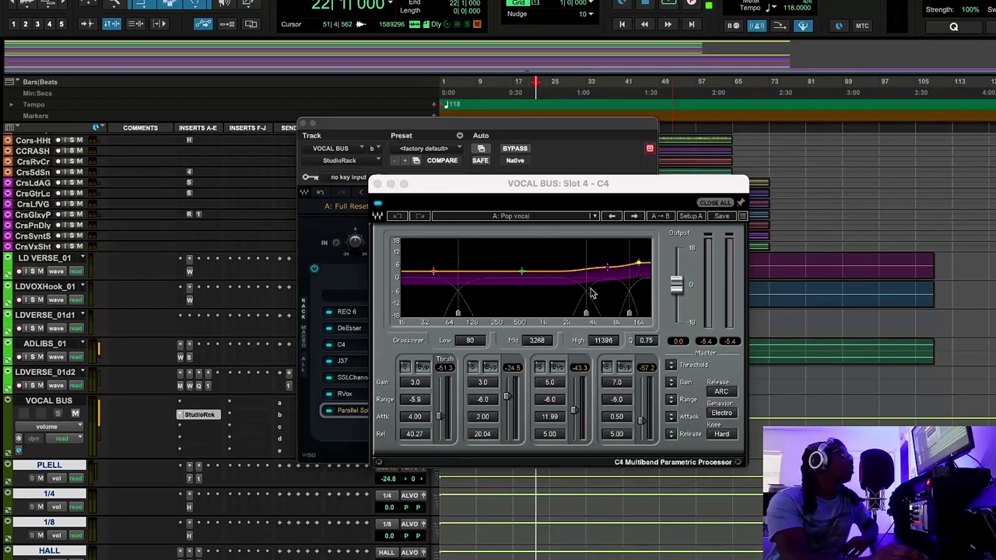
Play the song from bar 22 and compare the vocals with the C4 bypassed and active, leaving it active and stopping playback
click(667, 6)
click(379, 209)
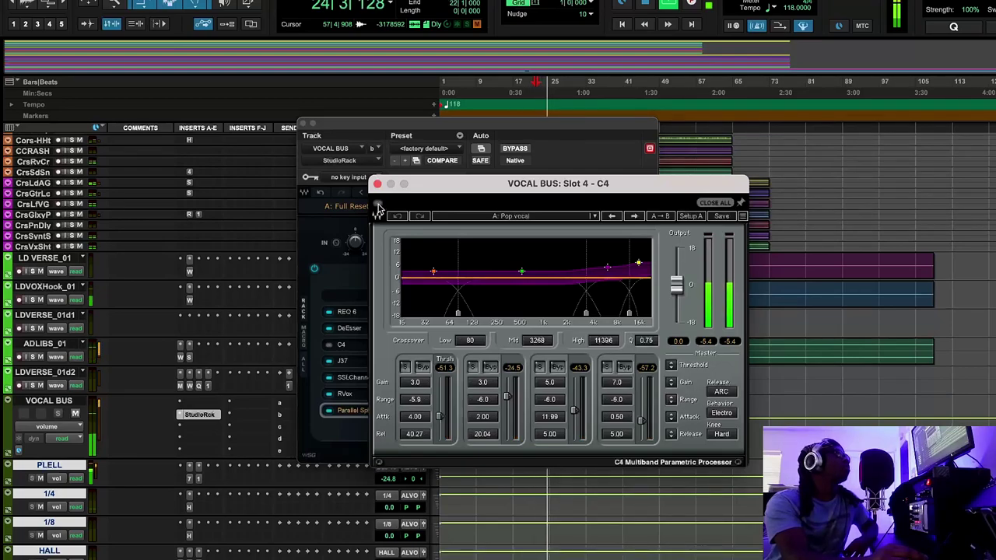
click(377, 205)
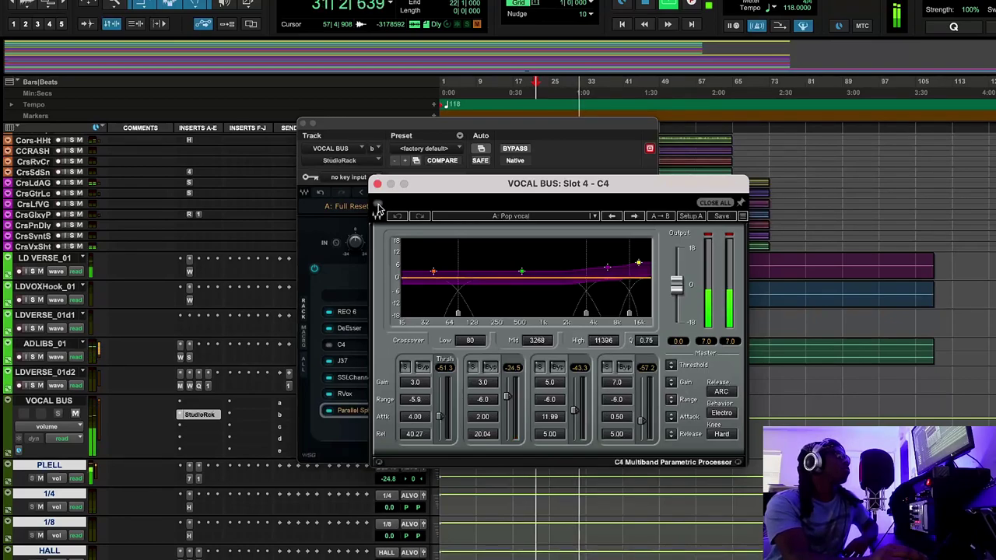
click(377, 204)
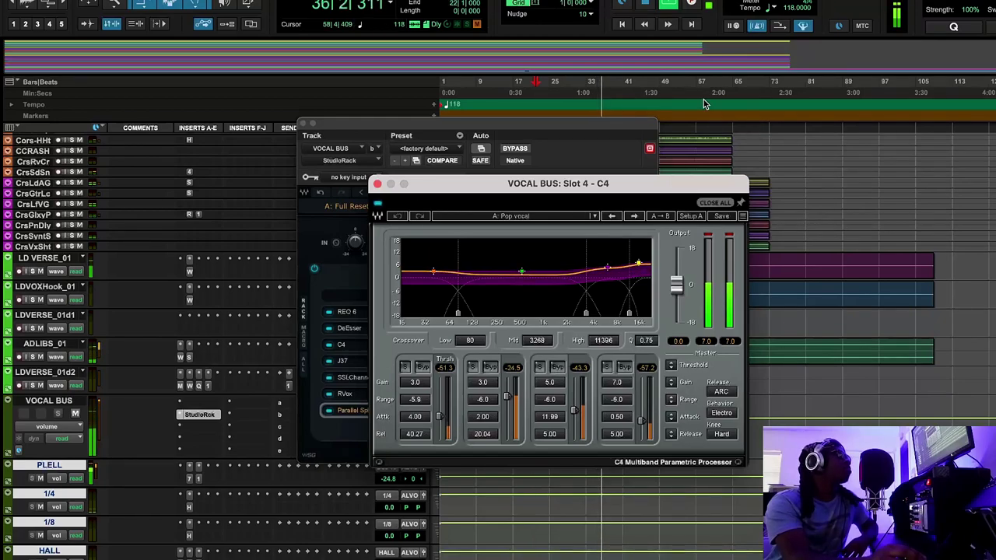
key(space)
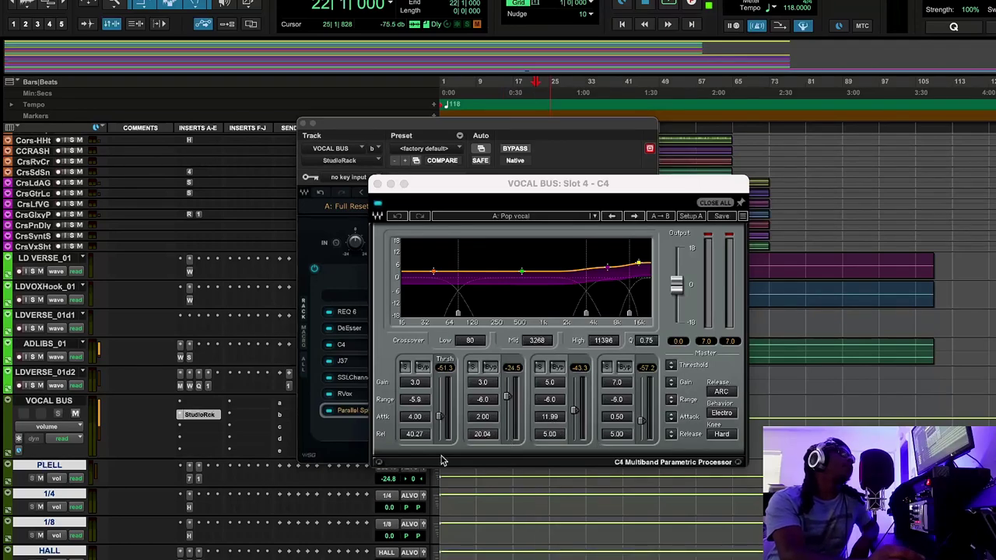
Close the C4, open the SSLChannel from the vocal bus rack, and go over its filter and EQ bands
click(378, 184)
click(357, 377)
drag(551, 27, 534, 68)
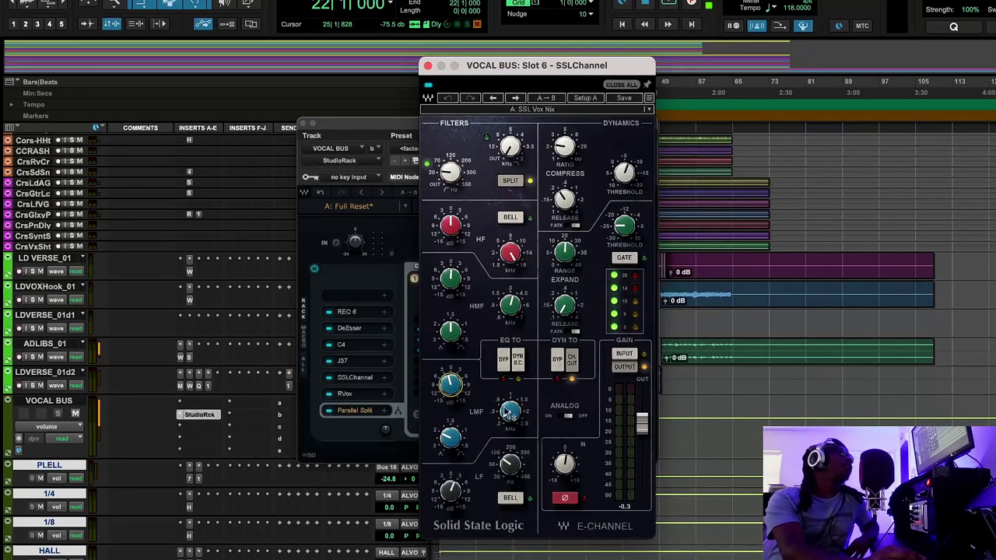
drag(532, 418, 532, 435)
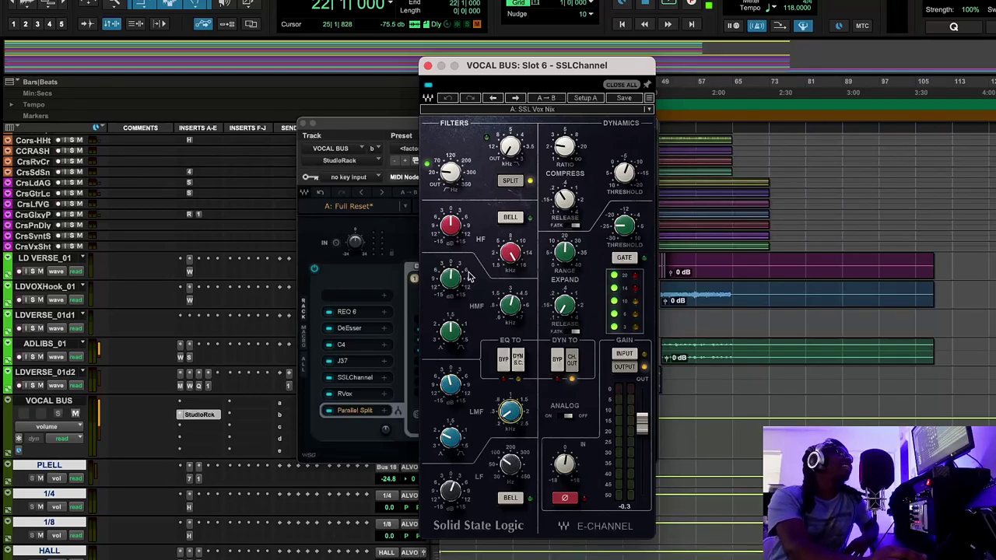
drag(453, 178, 469, 241)
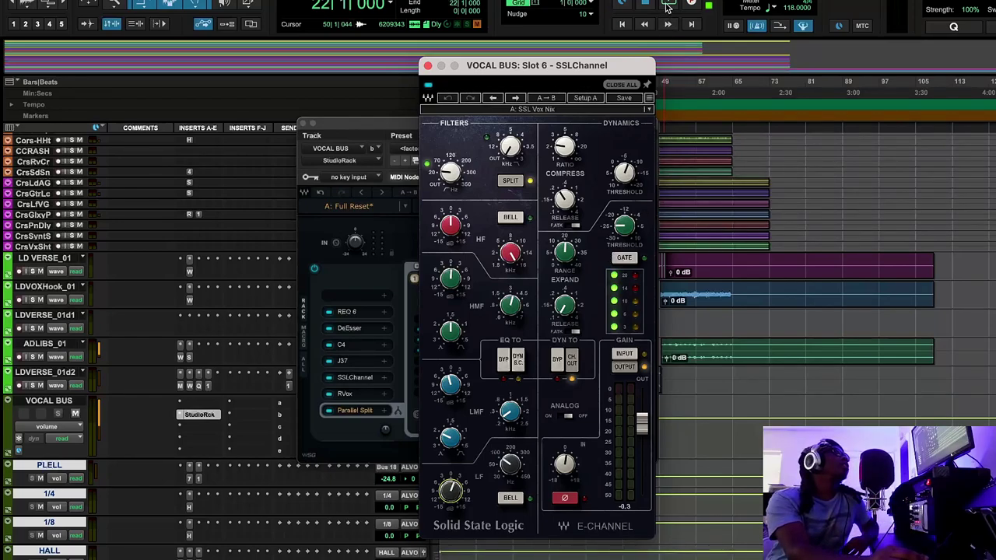
Play the song from bar 22 with the SSLChannel in front, stop playback, and examine its expander range and threshold
key(space)
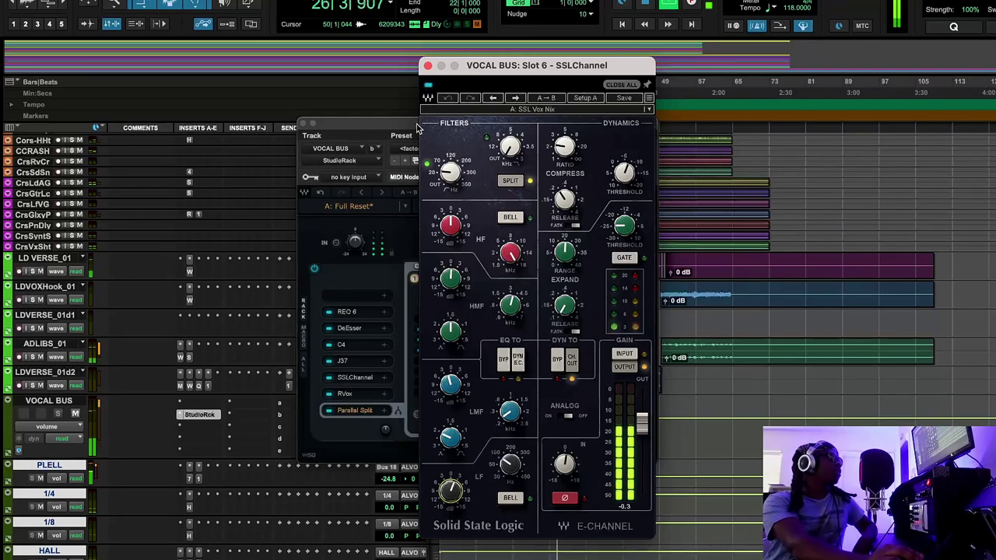
click(392, 130)
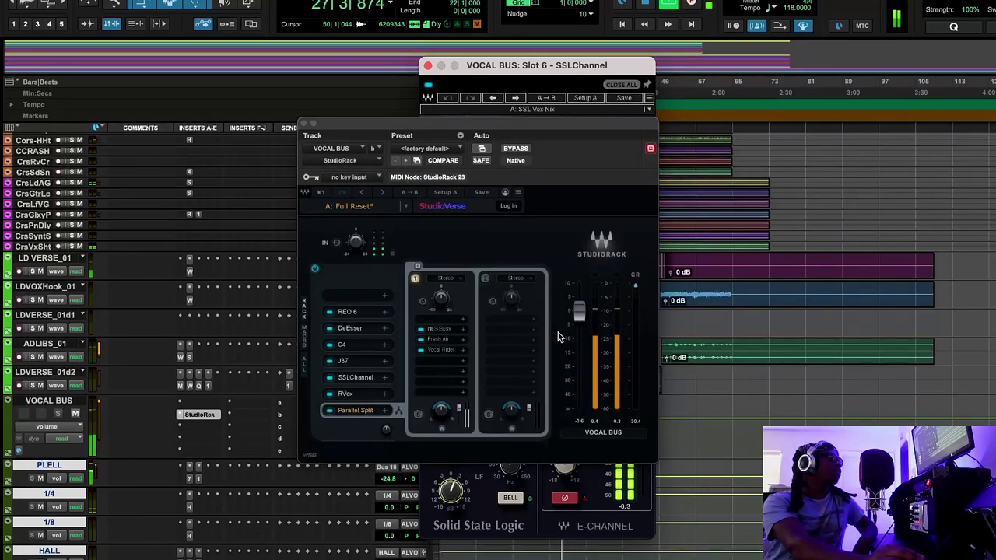
click(361, 378)
click(350, 378)
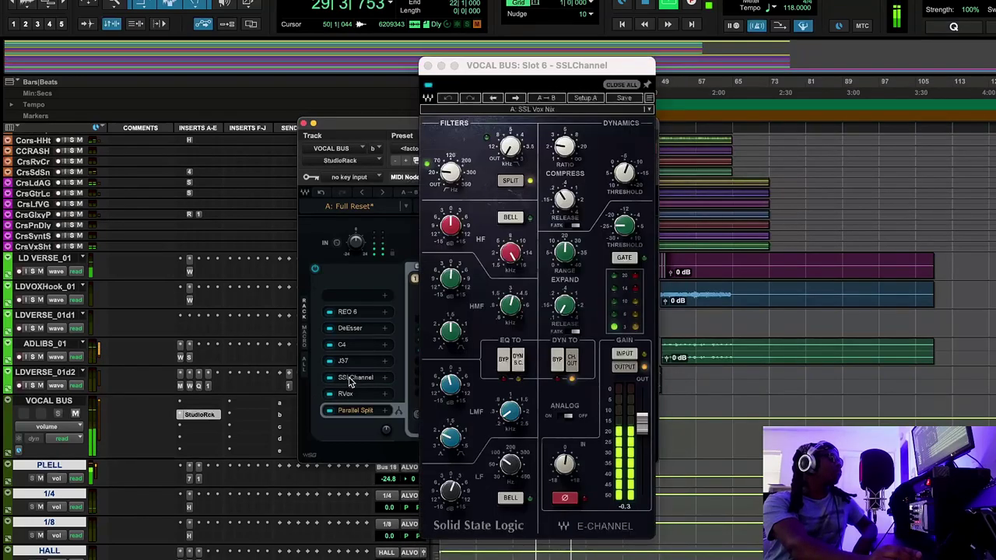
click(498, 65)
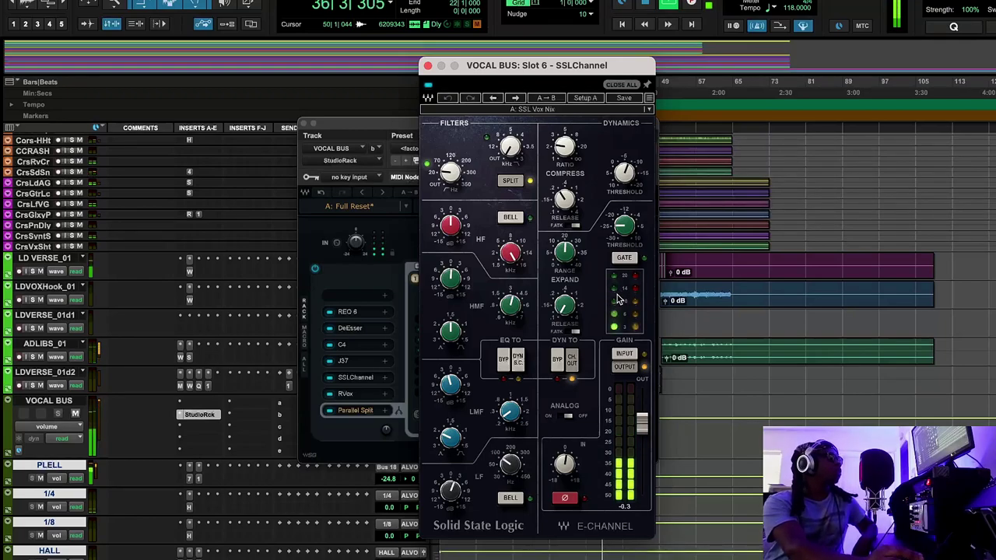
click(645, 5)
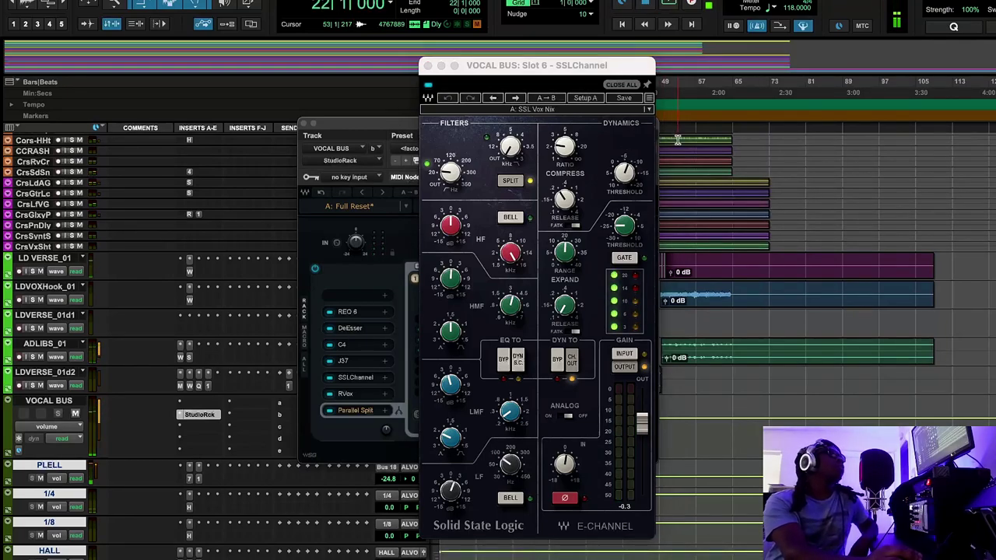
click(566, 267)
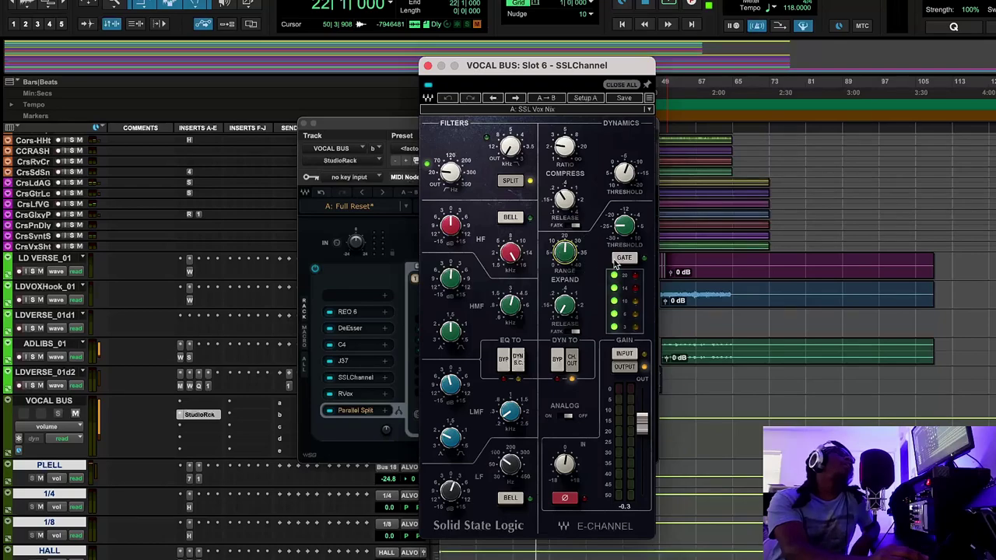
click(630, 230)
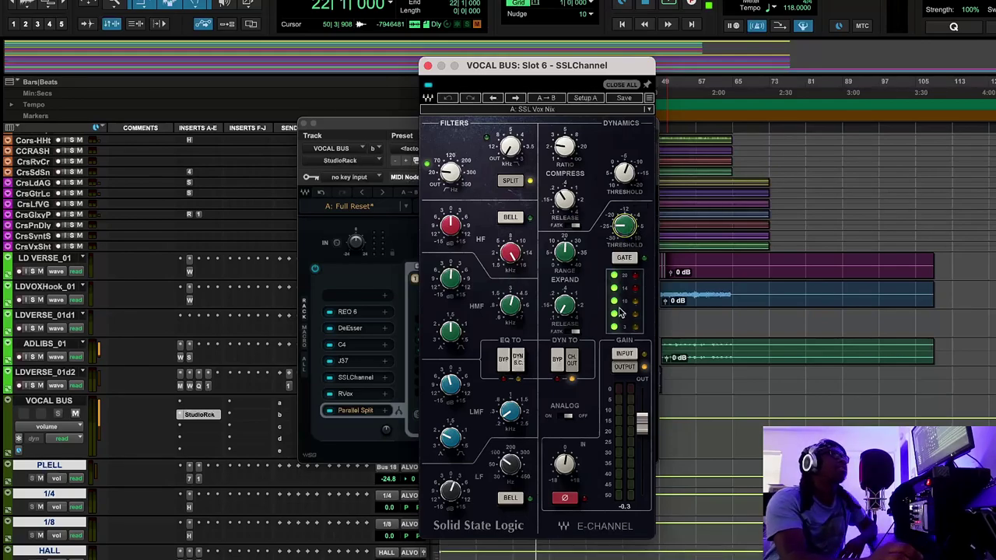
Open RVox and compare the vocals with it bypassed and active during playback from bar 22, closing it again
click(342, 394)
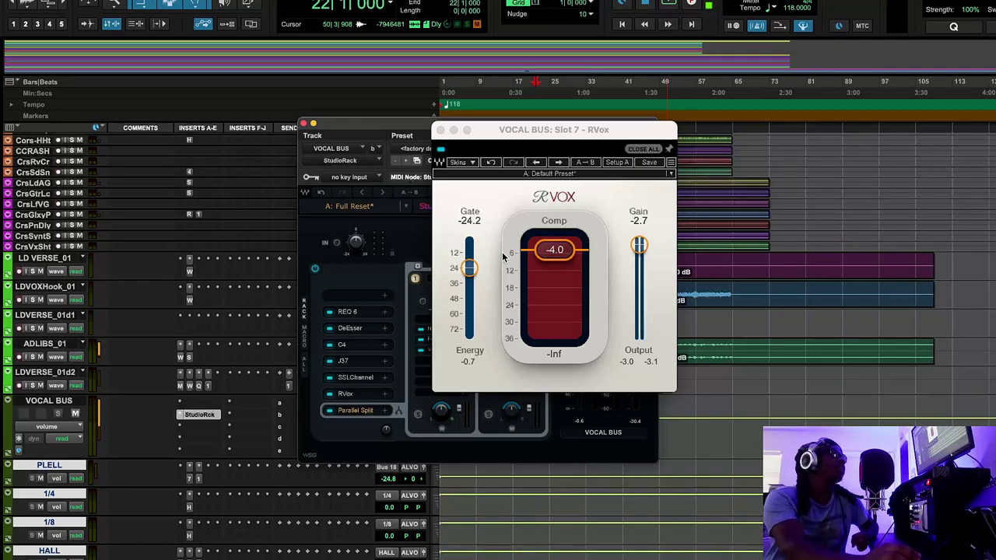
click(442, 151)
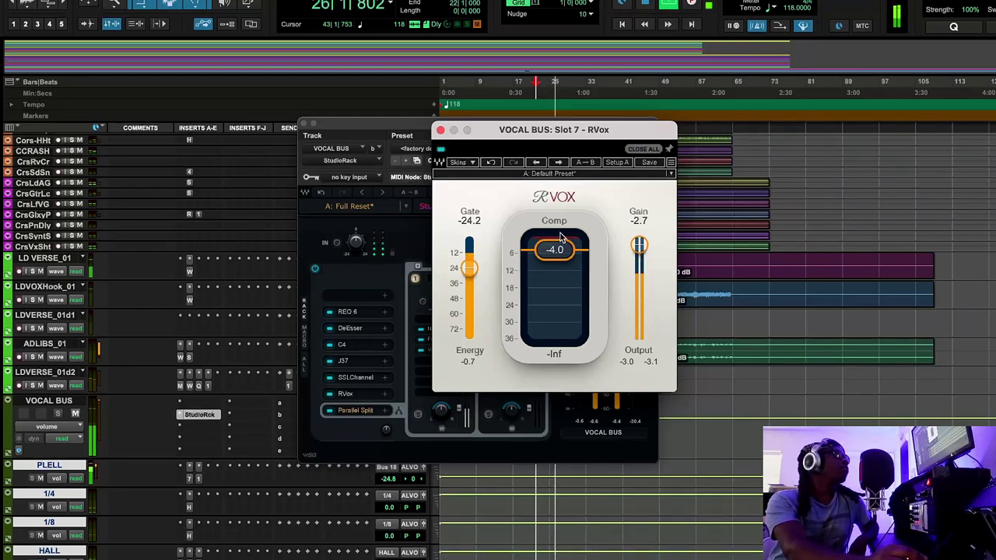
click(440, 131)
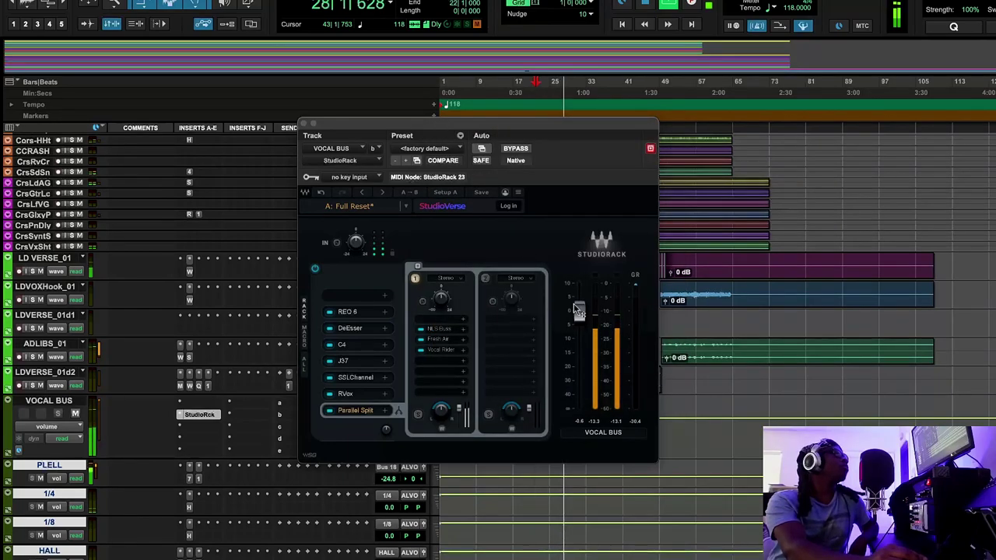
click(345, 394)
click(442, 152)
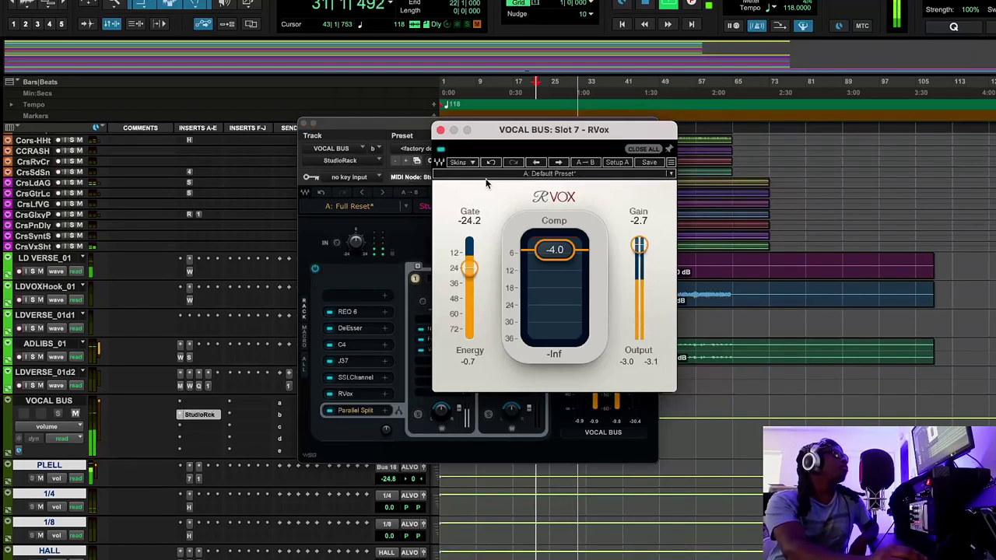
click(440, 130)
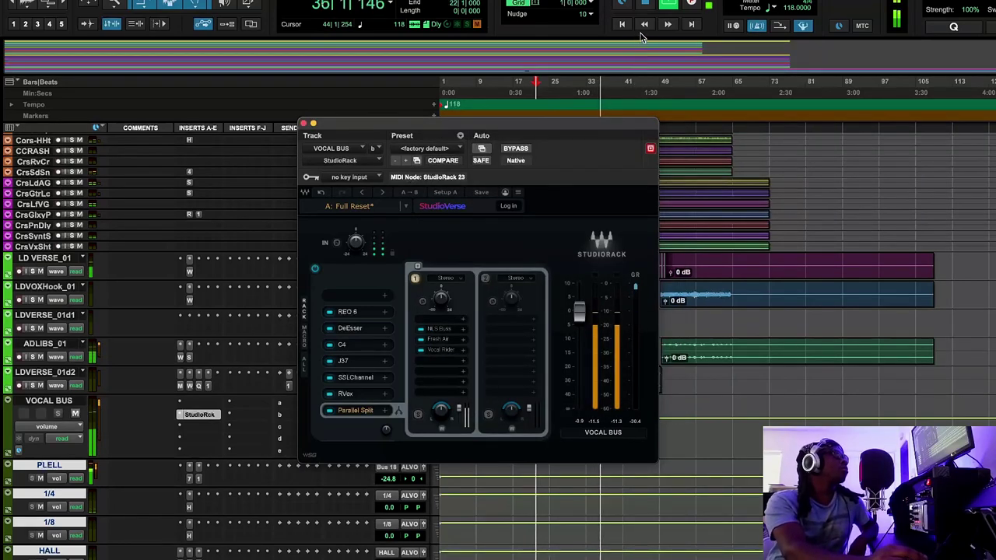
Stop playback, review the RVox gate, compression and gain settings once more, and close the plug-in
click(644, 4)
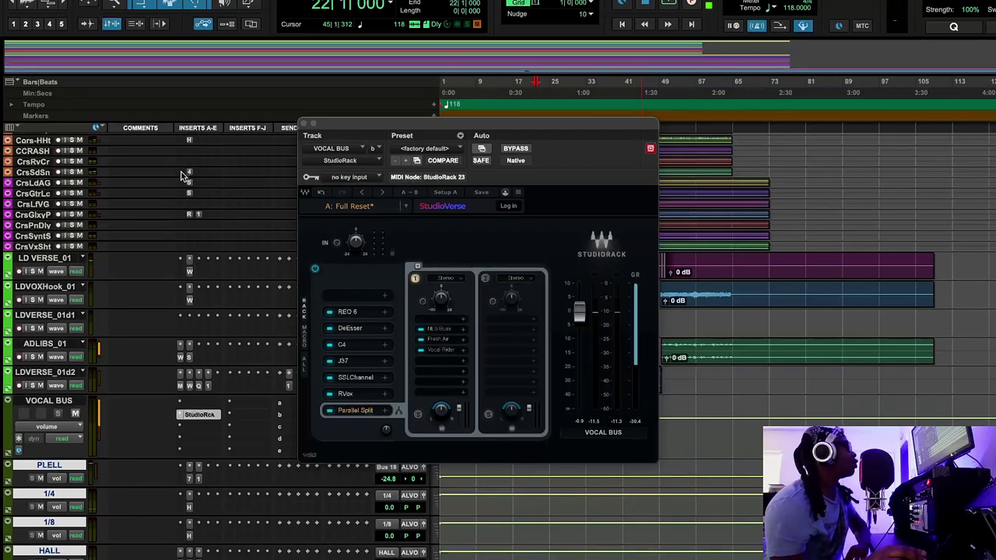
click(361, 394)
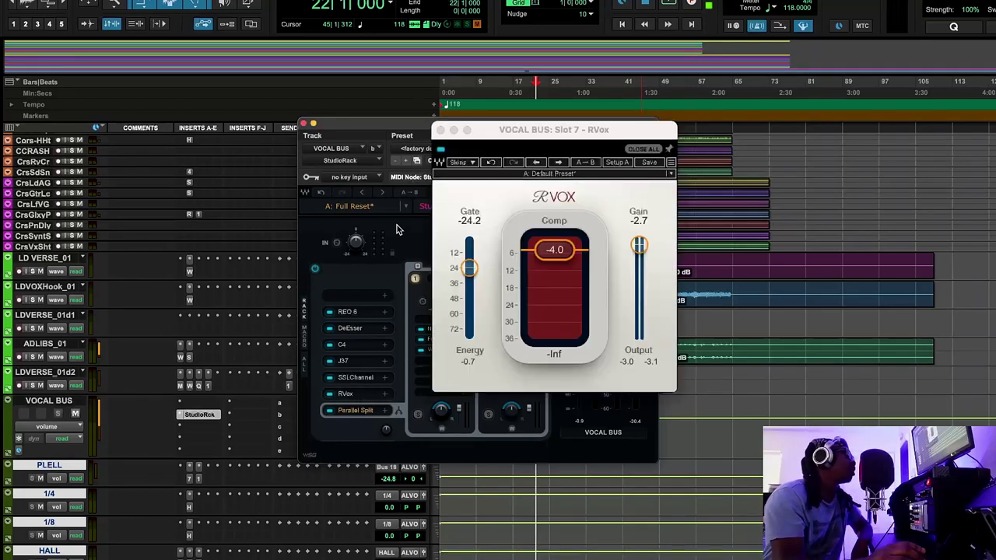
click(441, 130)
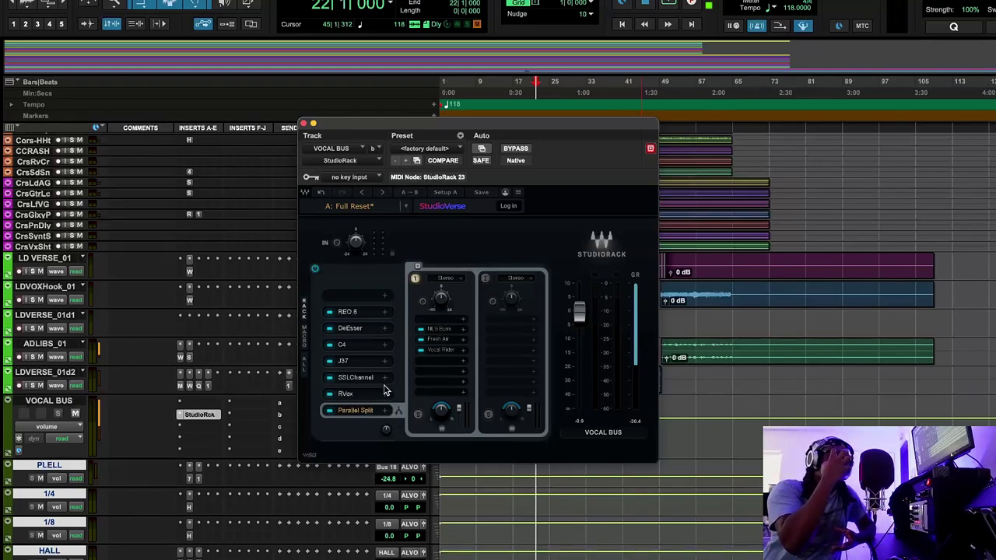
Open NLS Buss from the rack's parallel split, move its window into view, and go over its studio, drive and trim controls
click(441, 330)
drag(560, 47, 514, 136)
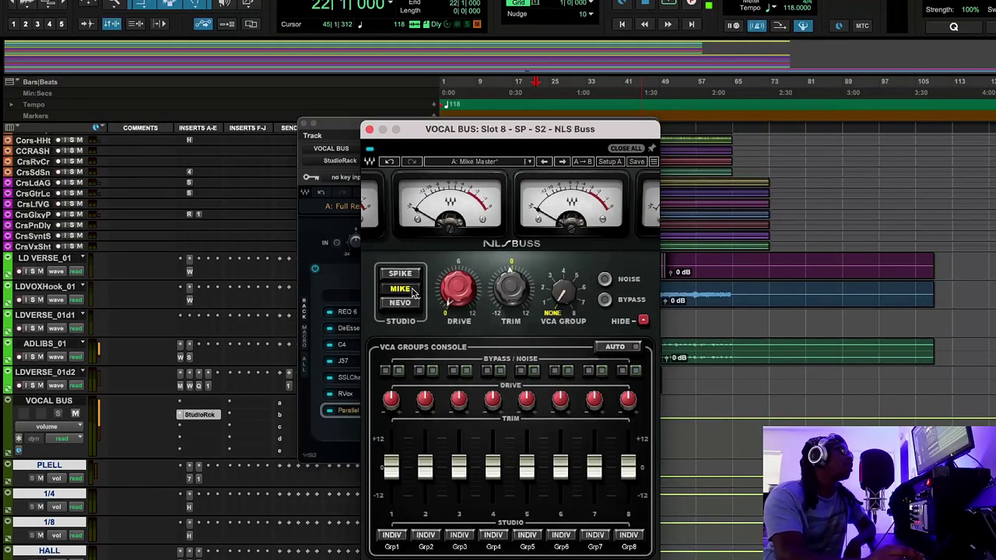
drag(510, 288, 511, 293)
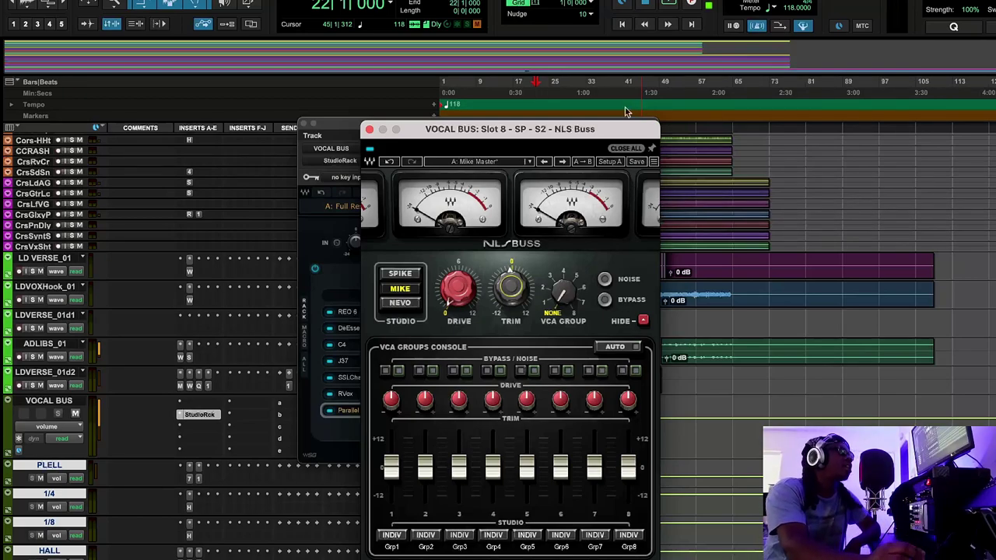
Play the song from bar 22, toggle the NLS Buss bypass to compare, and move its window clear of the plug-in list
key(space)
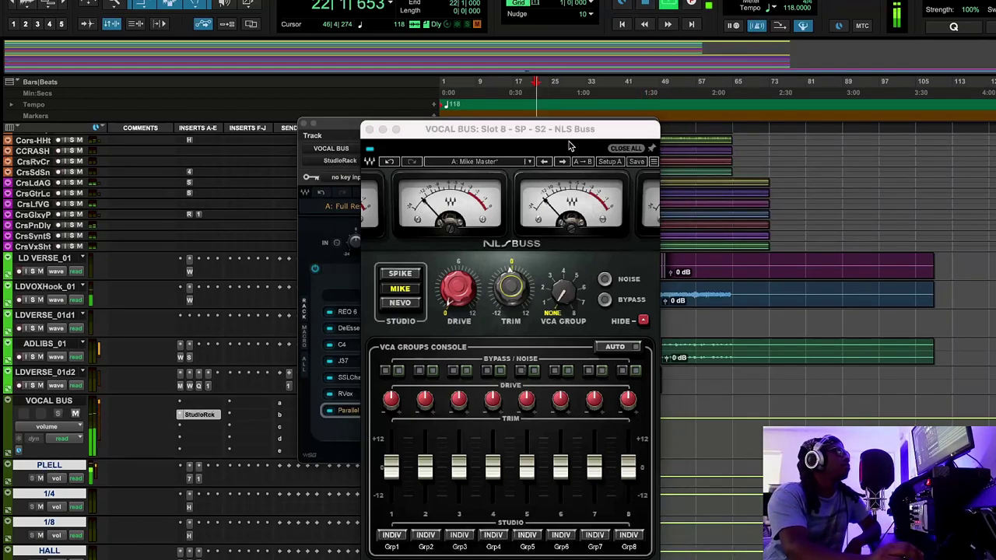
click(371, 153)
drag(405, 129, 525, 112)
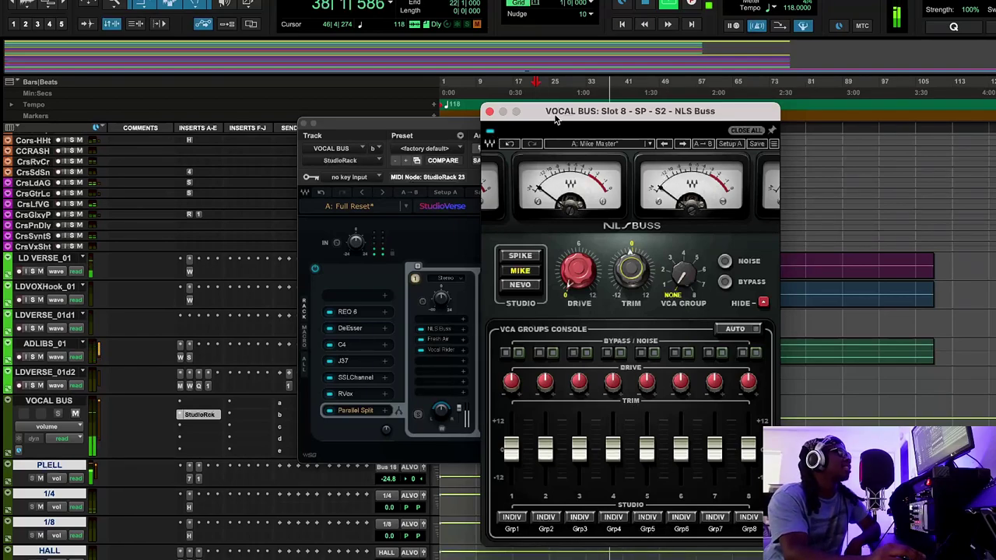
Stop the song playback and close the NLS Buss plug-in
click(650, 5)
click(650, 5)
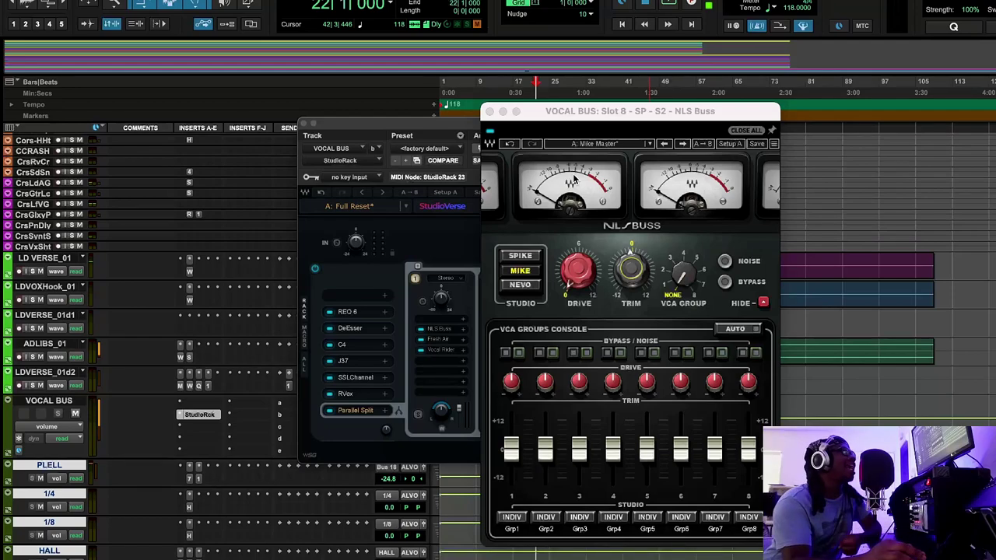
click(489, 111)
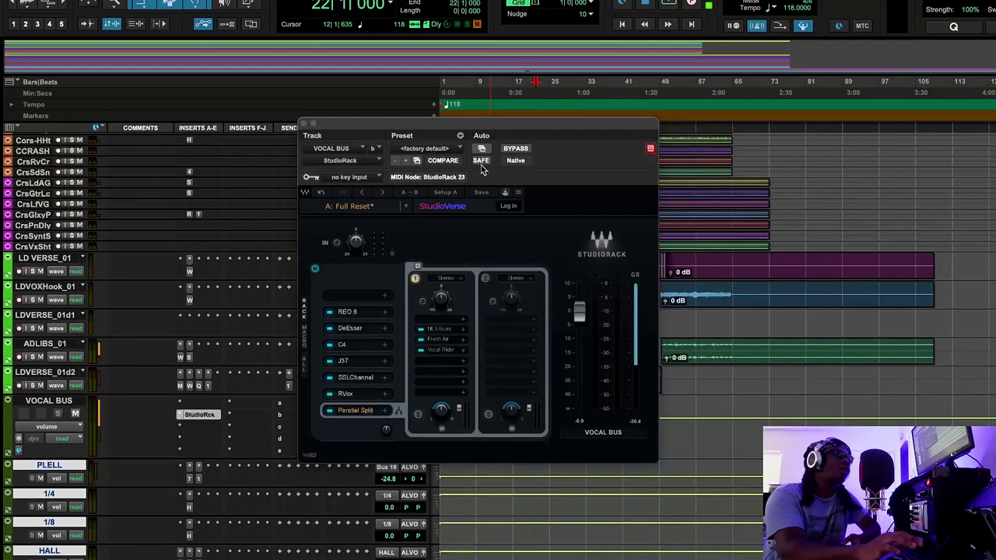
Open Fresh Air from the rack's parallel split, move its window lower, and set the playback start to bar 26
click(443, 339)
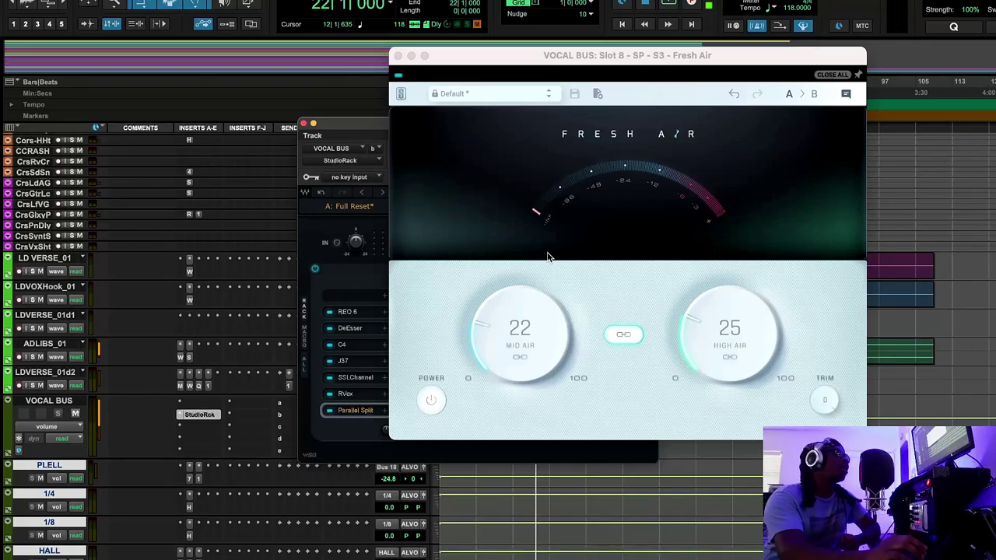
drag(591, 53, 588, 138)
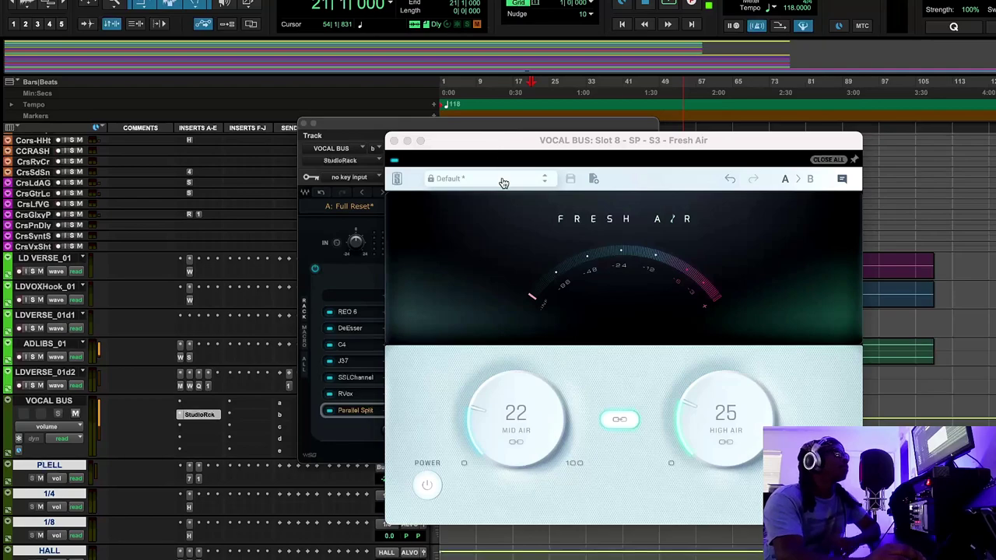
click(543, 91)
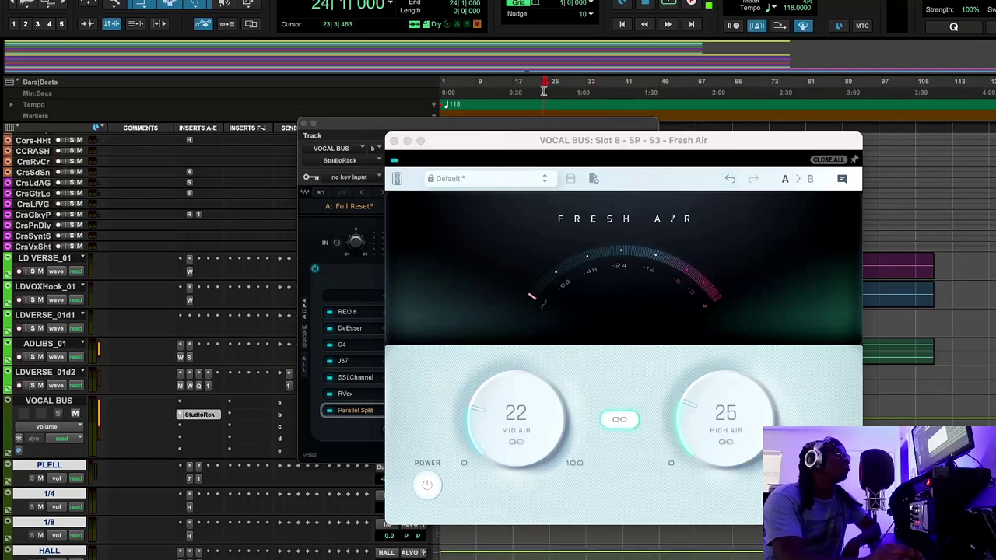
click(453, 126)
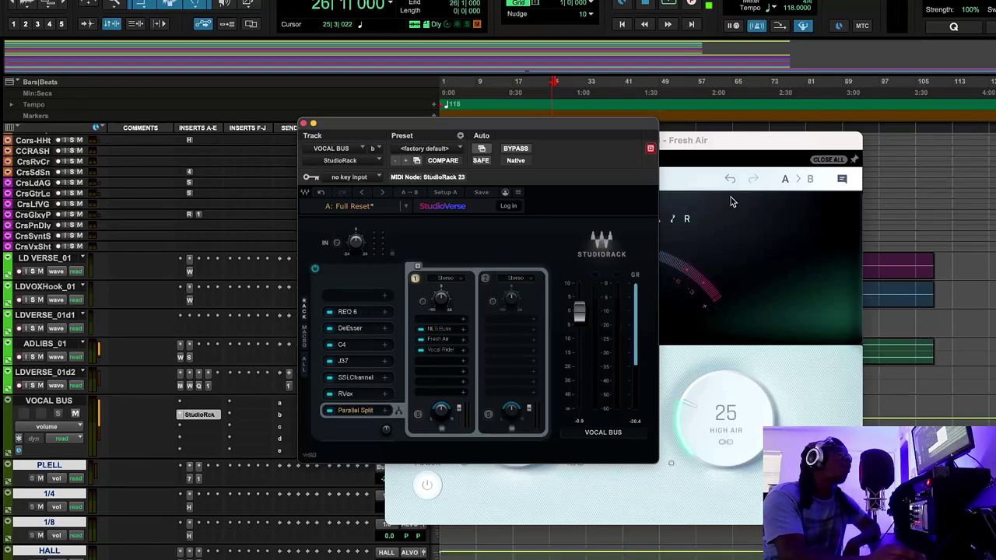
click(729, 151)
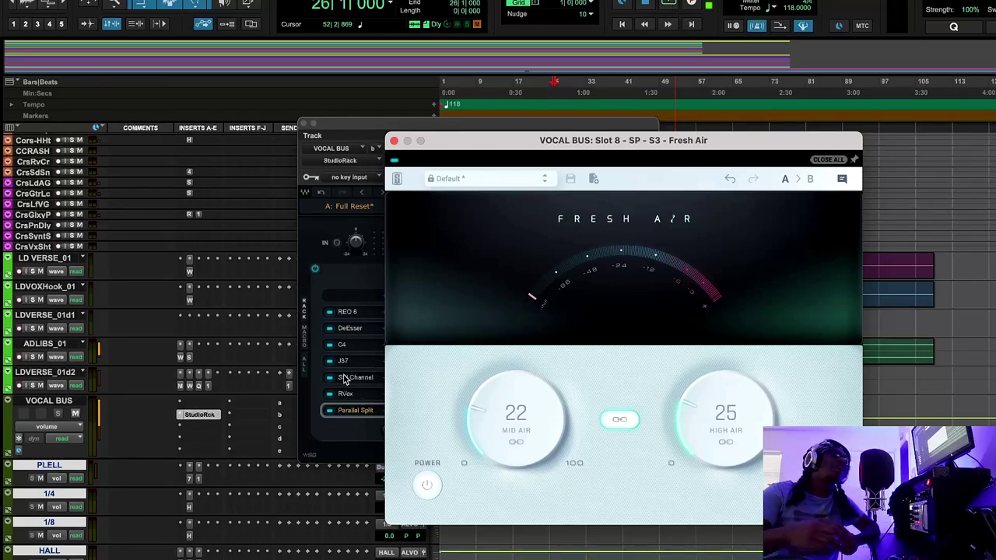
mouse_move(601, 264)
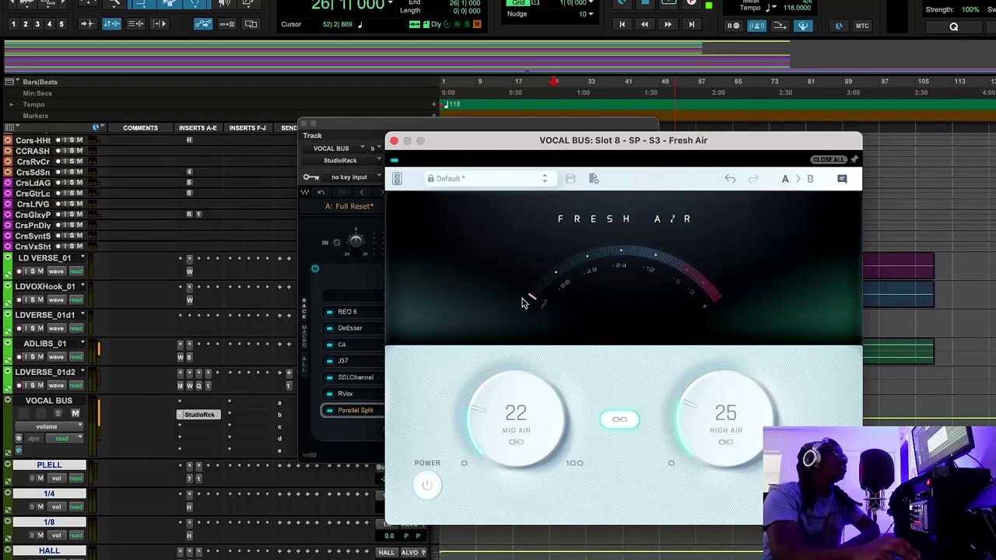
Play the song from bar 26, toggle the Fresh Air bypass to compare, and close the plug-in, stopping playback
click(668, 3)
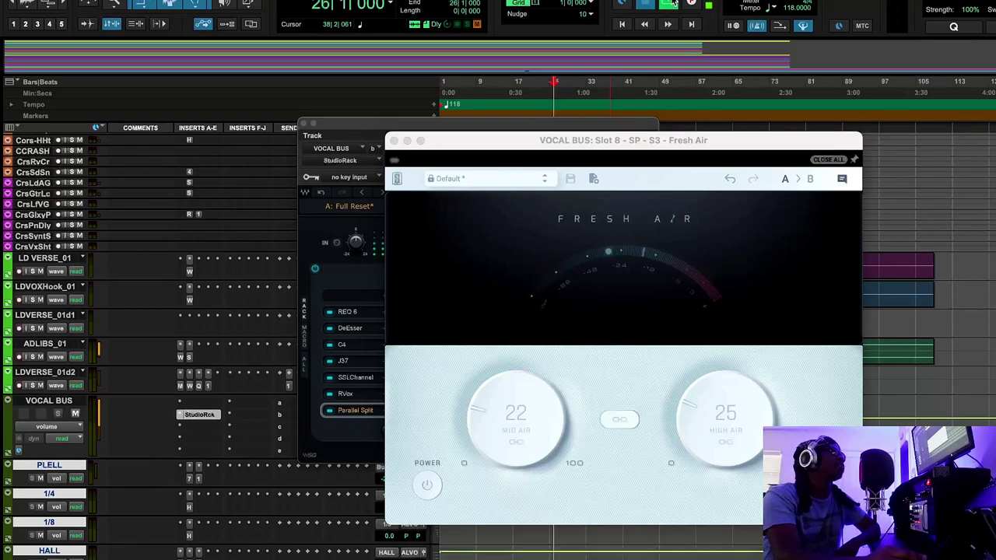
click(398, 166)
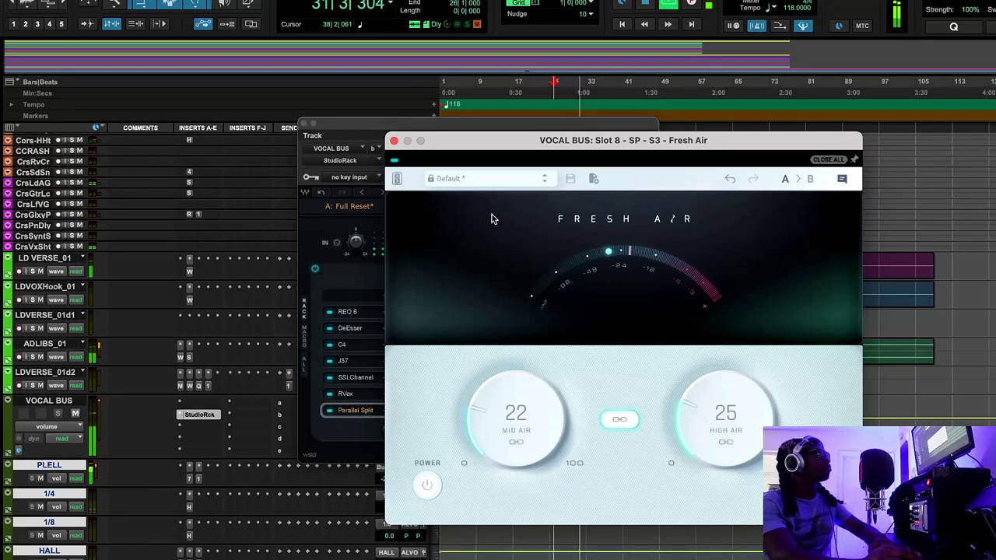
click(395, 161)
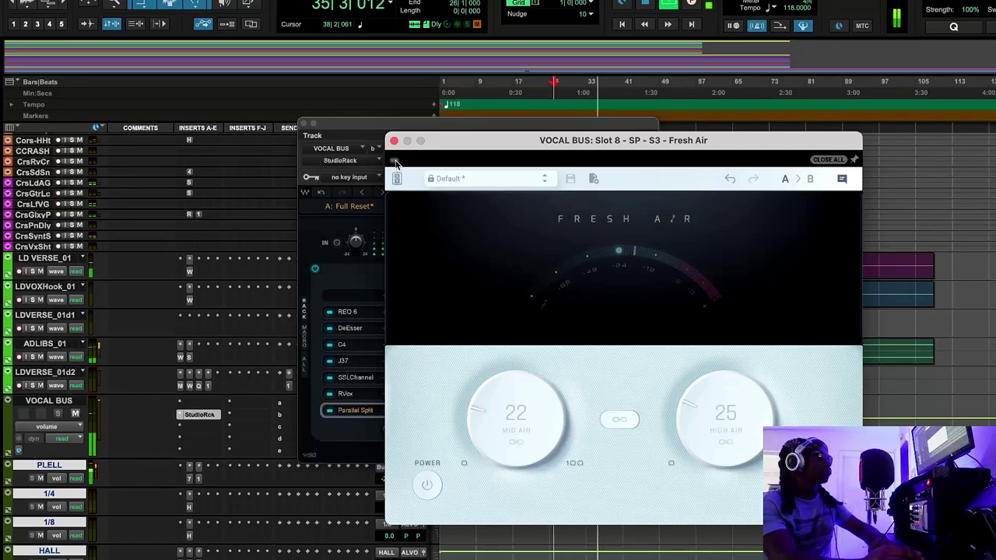
click(396, 161)
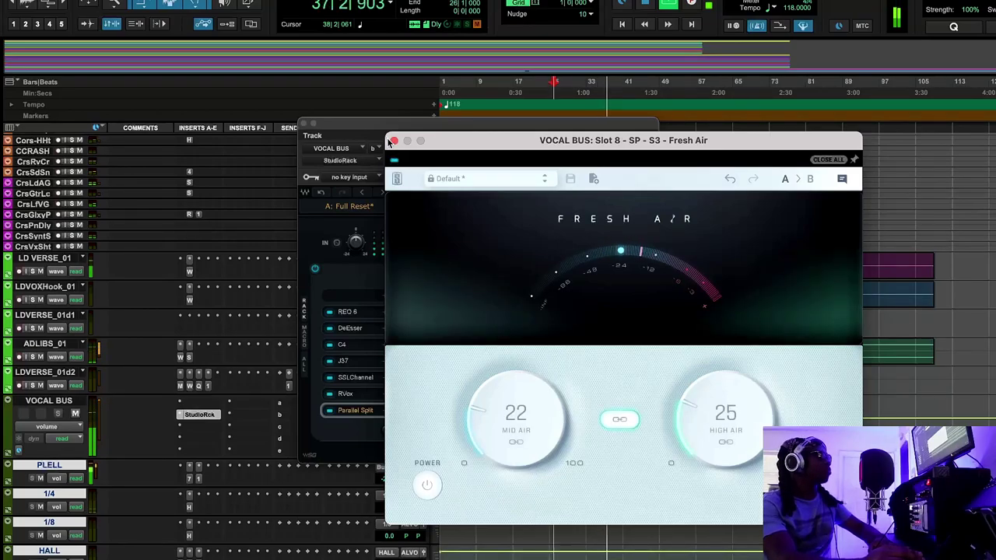
click(393, 142)
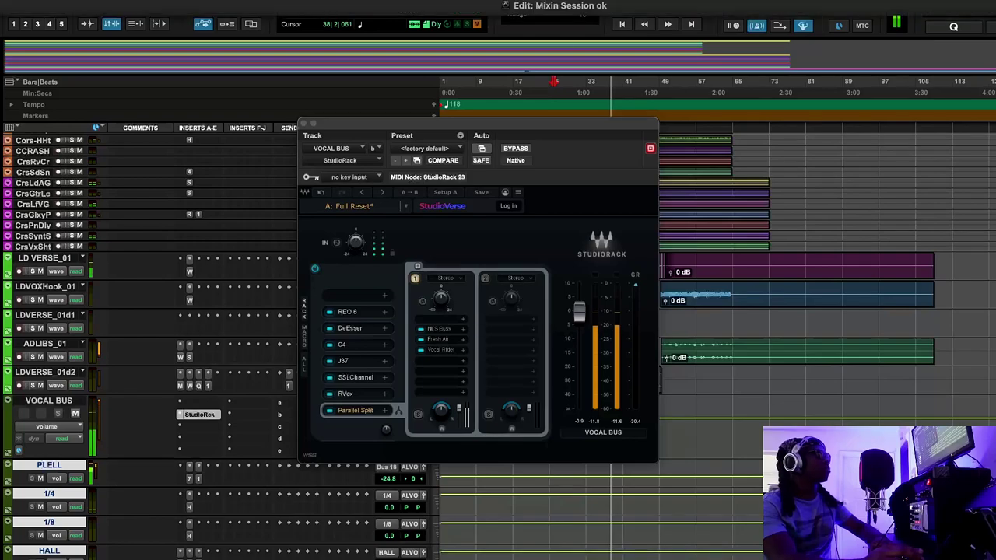
key(space)
Open Vocal Rider from the parallel split, review its target, range, rider and output controls, and close it together with StudioRack
click(442, 351)
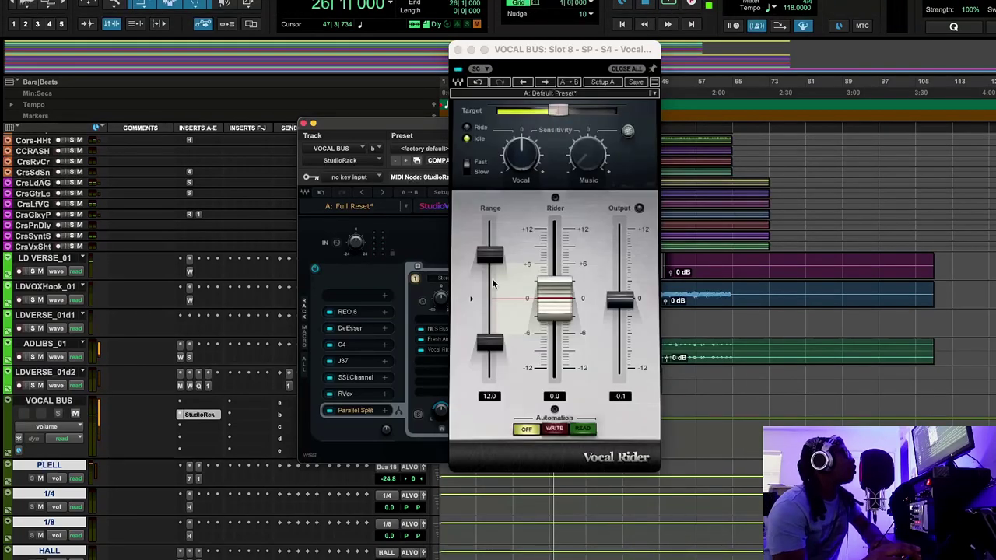
drag(587, 49, 485, 132)
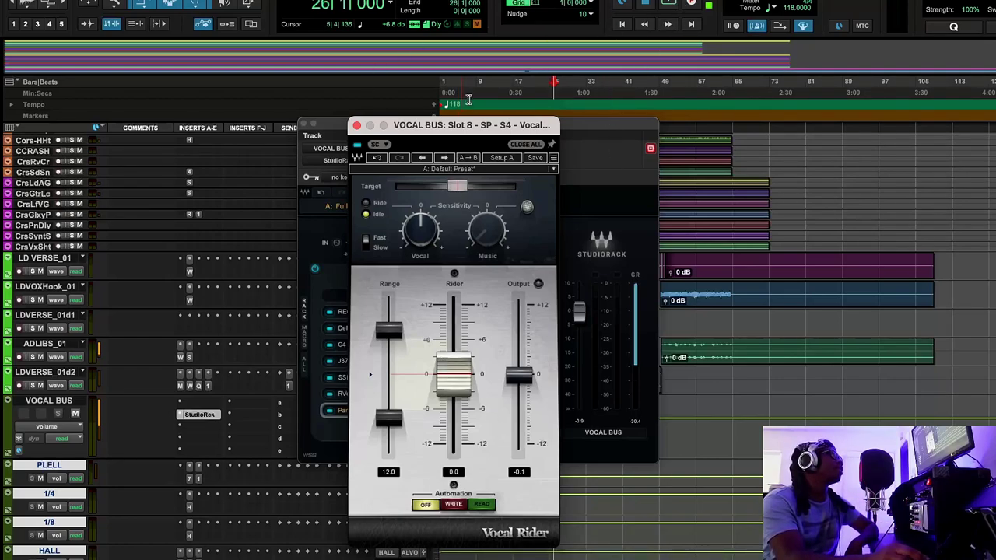
click(356, 125)
click(304, 125)
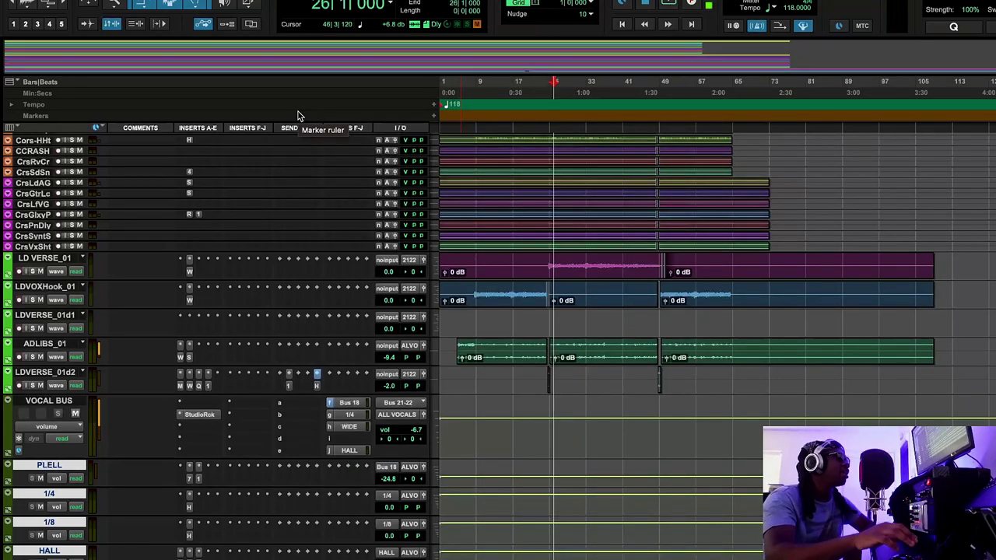
Open CLA-76 and L1 Limiter on the PLELL track and arrange their windows so both sets of controls can be reviewed
click(191, 480)
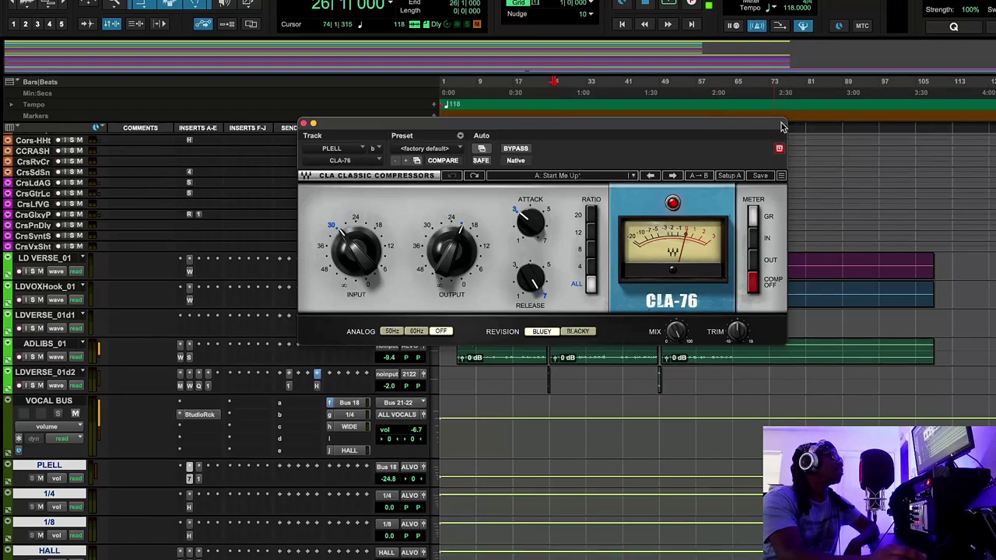
click(198, 479)
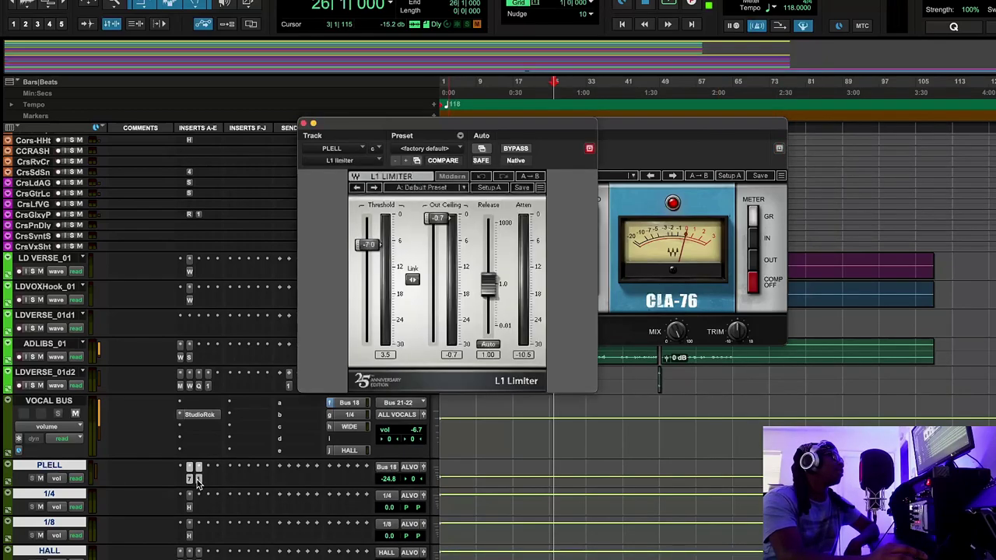
drag(484, 126, 332, 381)
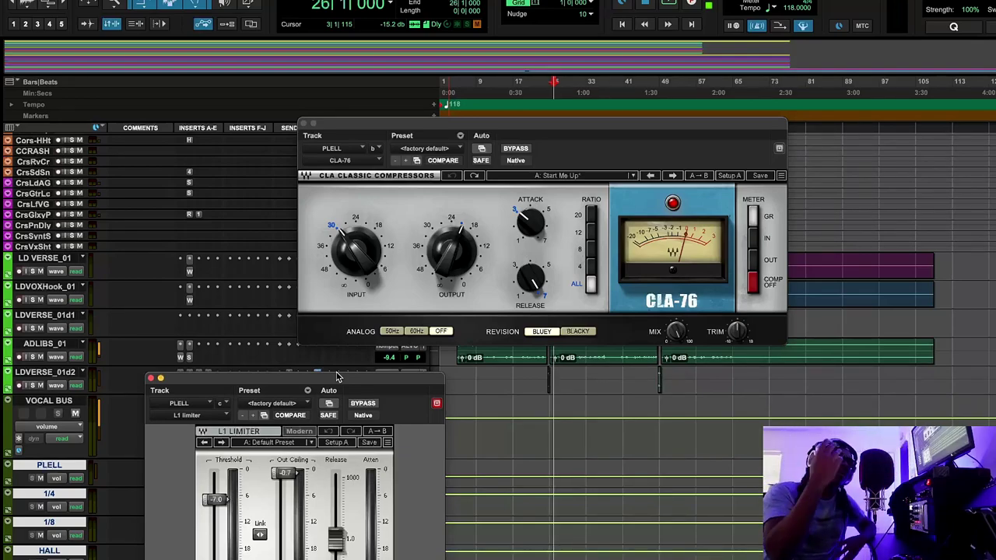
drag(286, 384, 305, 325)
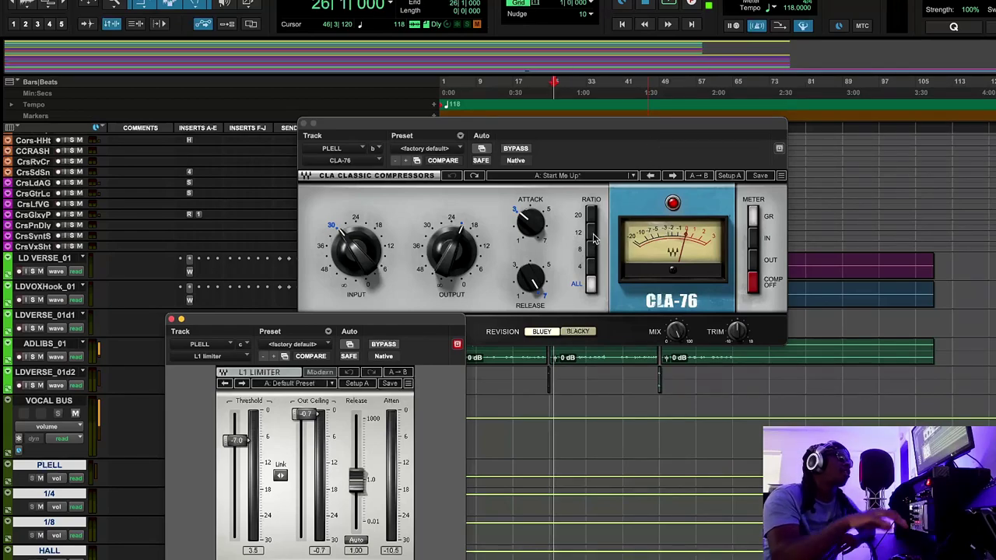
Play from bar 26, toggle the PLELL track's mute to compare the parallel compression, and stop playback
key(space)
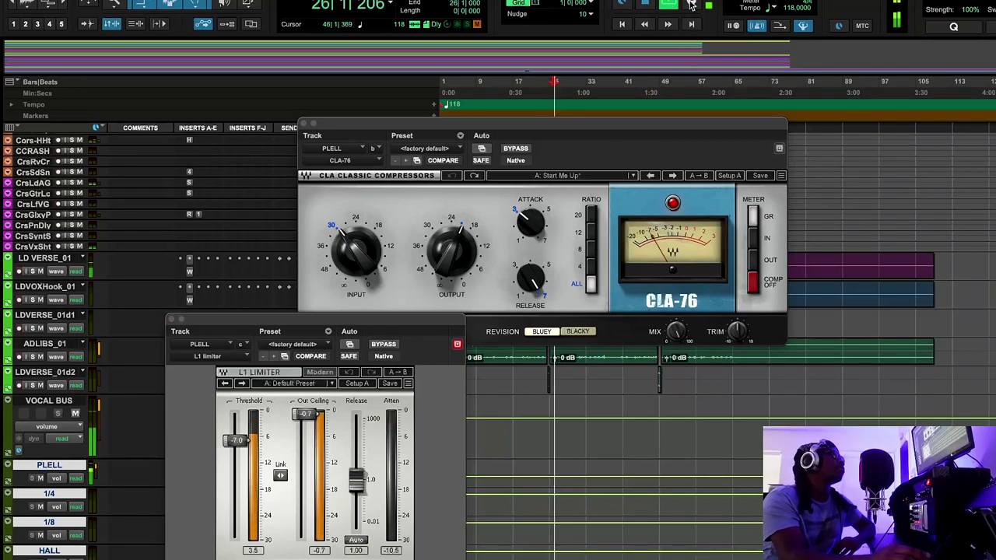
drag(356, 325, 481, 329)
click(42, 478)
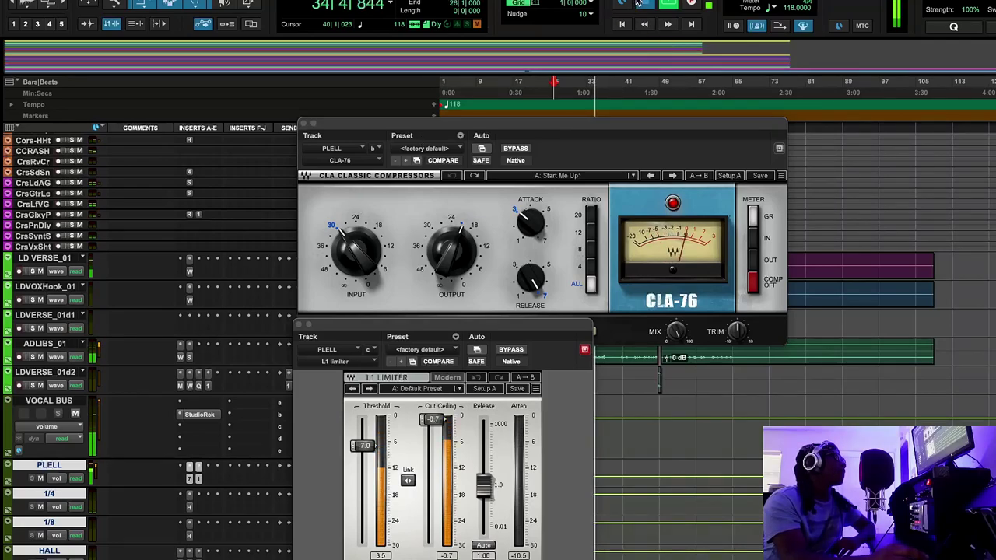
key(space)
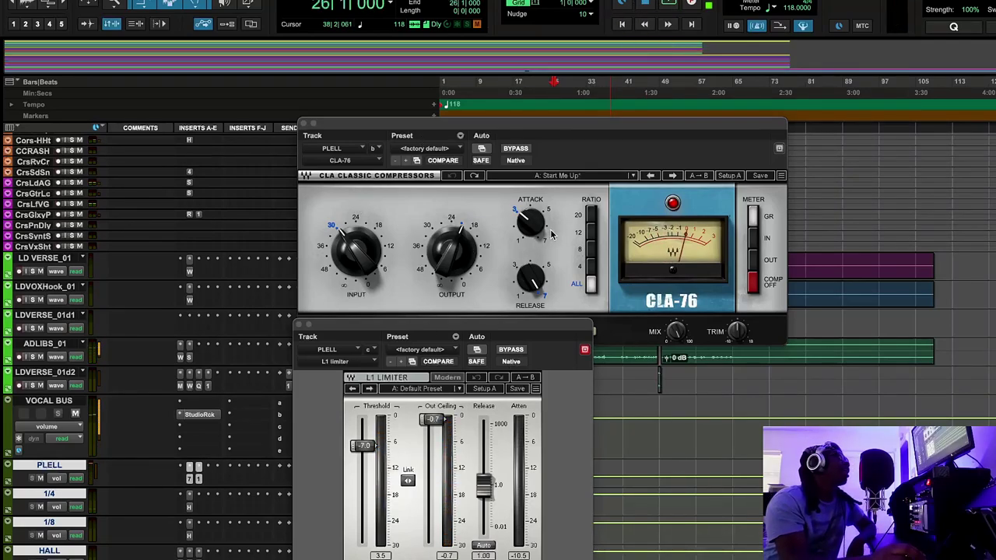
Switch the CLA-76 revision to Blacky and back to Bluey, and close the L1 Limiter and CLA-76 windows
drag(542, 125, 542, 126)
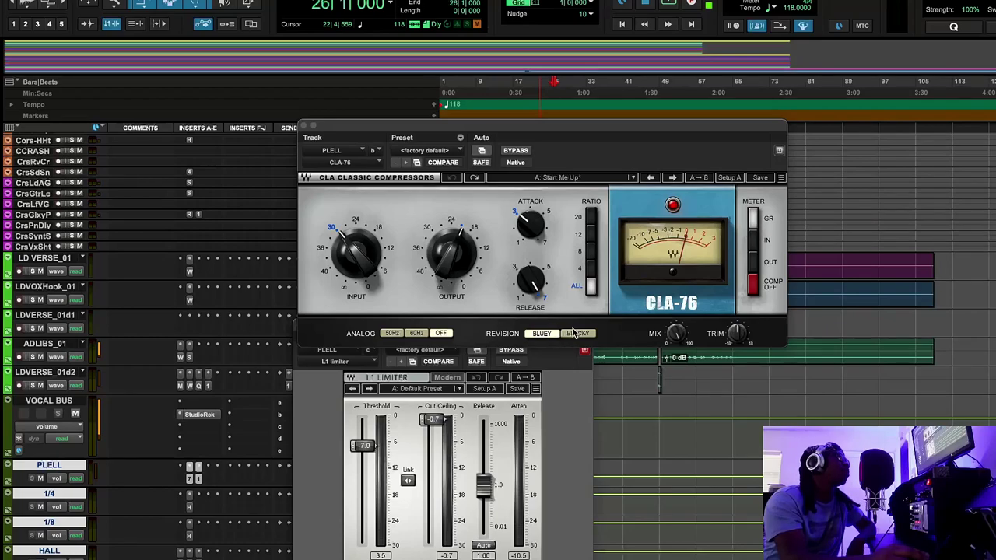
click(583, 333)
click(550, 333)
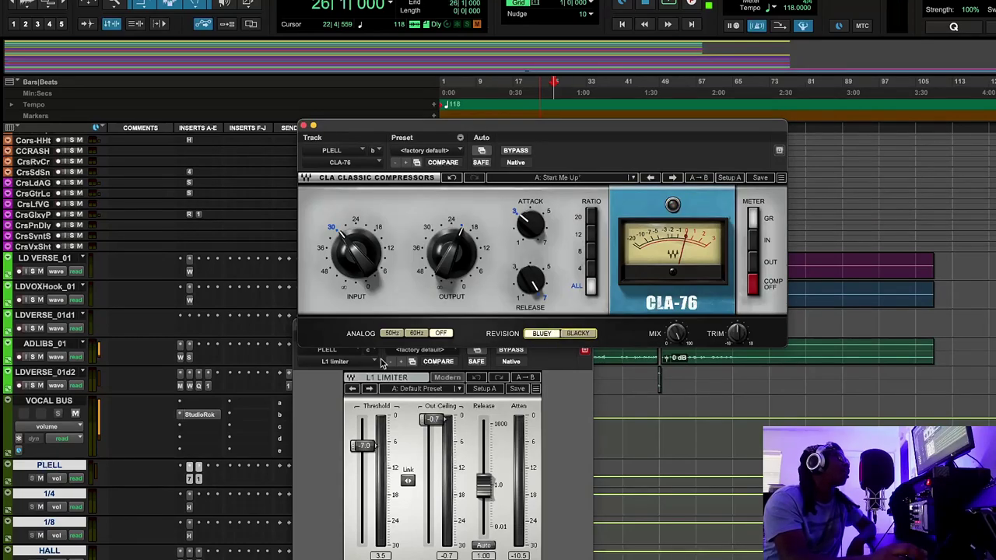
click(308, 350)
click(299, 325)
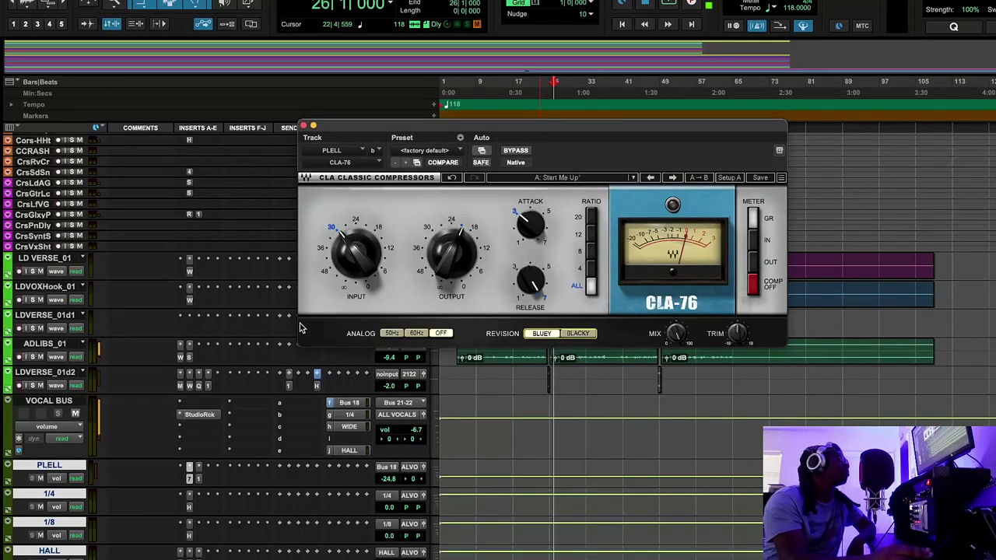
click(303, 126)
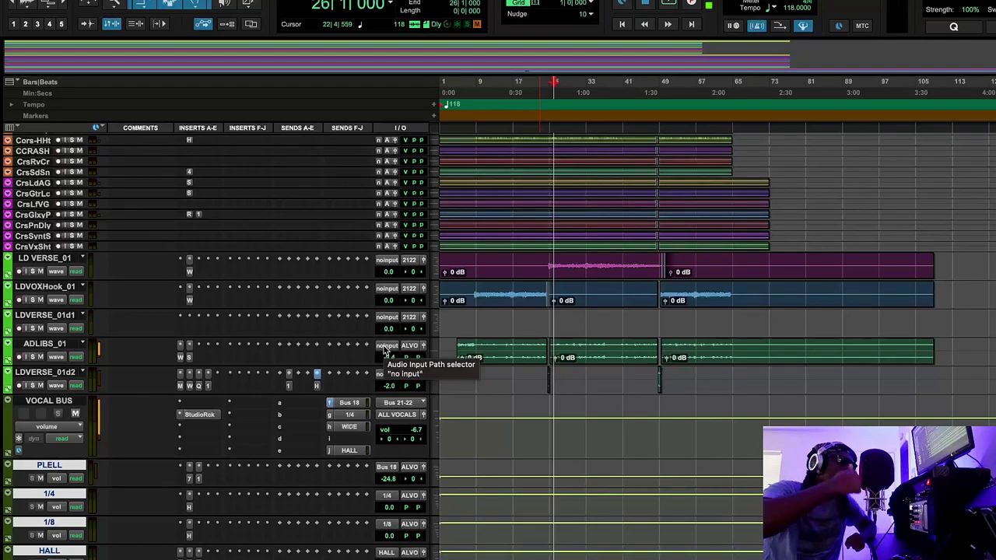
Open H-Delay on the 1/4 track, move its window into full view to review the quarter-note delay, and close it
click(191, 511)
drag(443, 325, 342, 252)
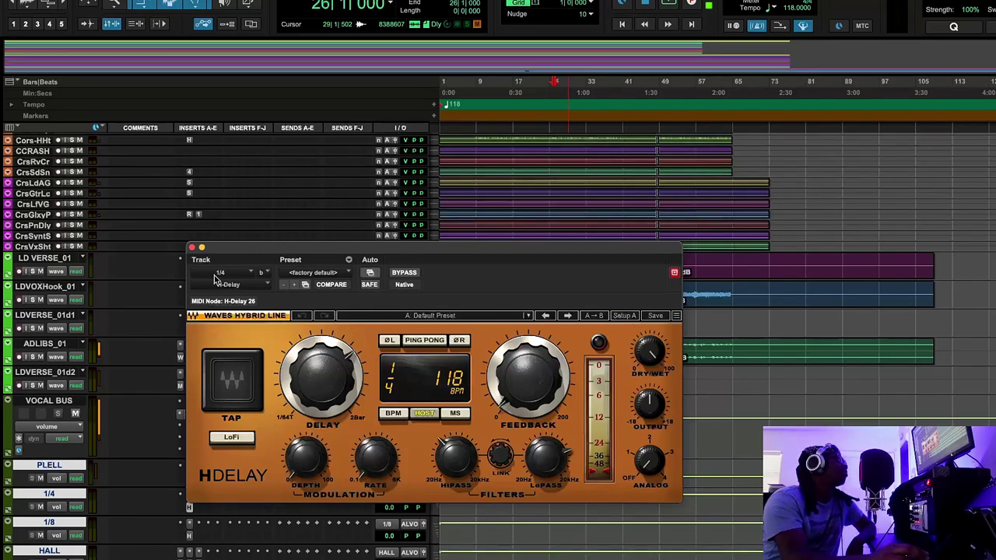
click(192, 248)
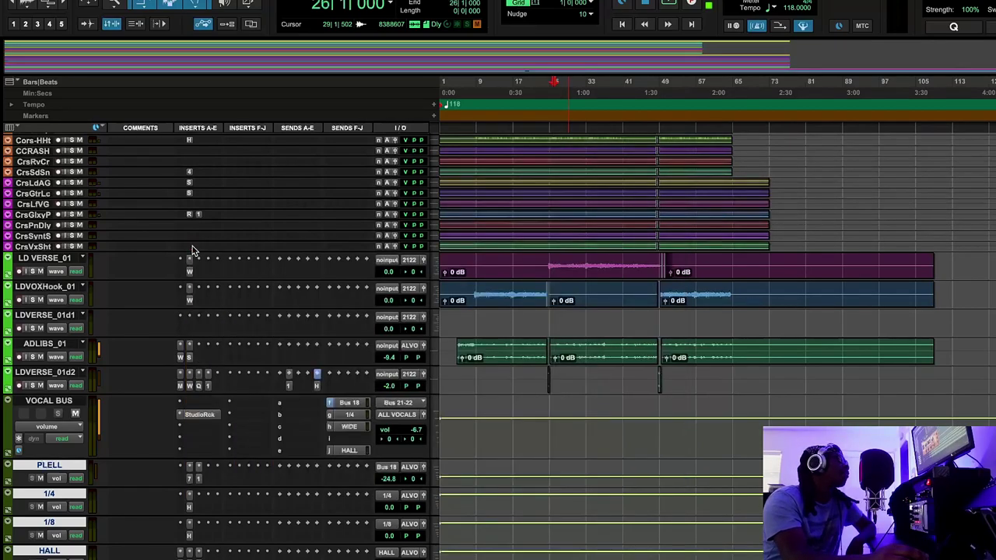
Open H-Delay on the 1/8 track, go over its delay, feedback and filter settings, and close it
click(190, 536)
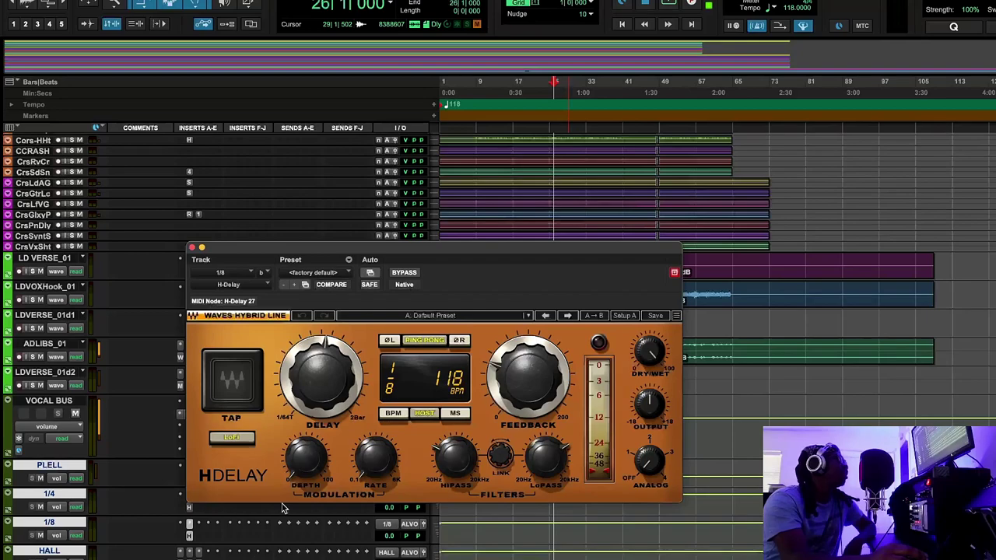
mouse_move(527, 350)
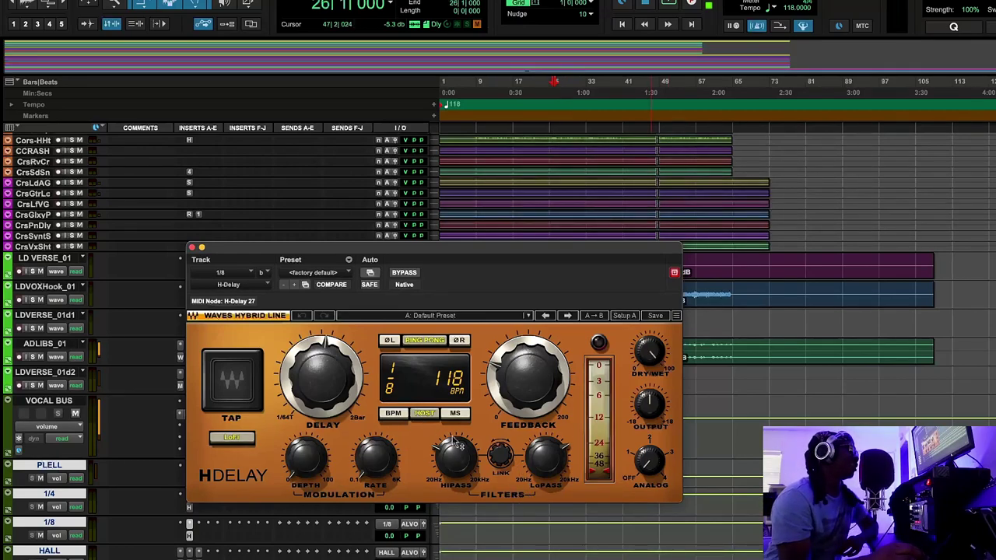
click(191, 247)
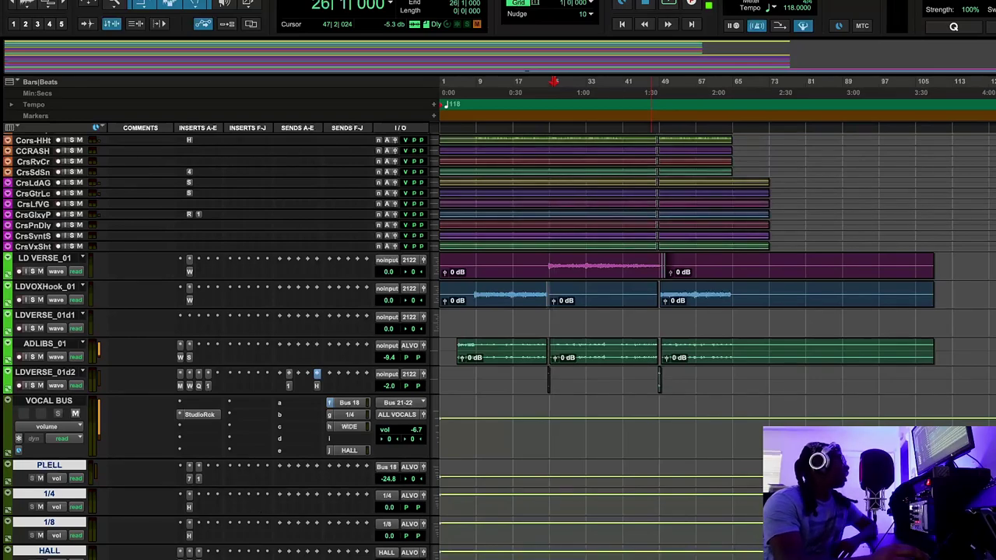
Open Aphex Vintage Exciter and RVerb on the HALL track and place their windows side by side for review
click(199, 553)
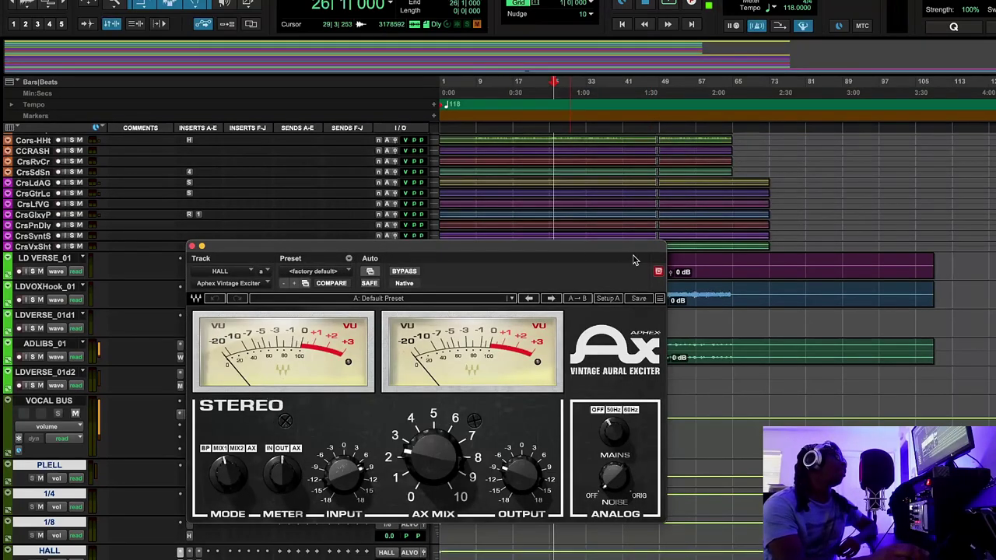
drag(582, 254, 414, 67)
click(223, 556)
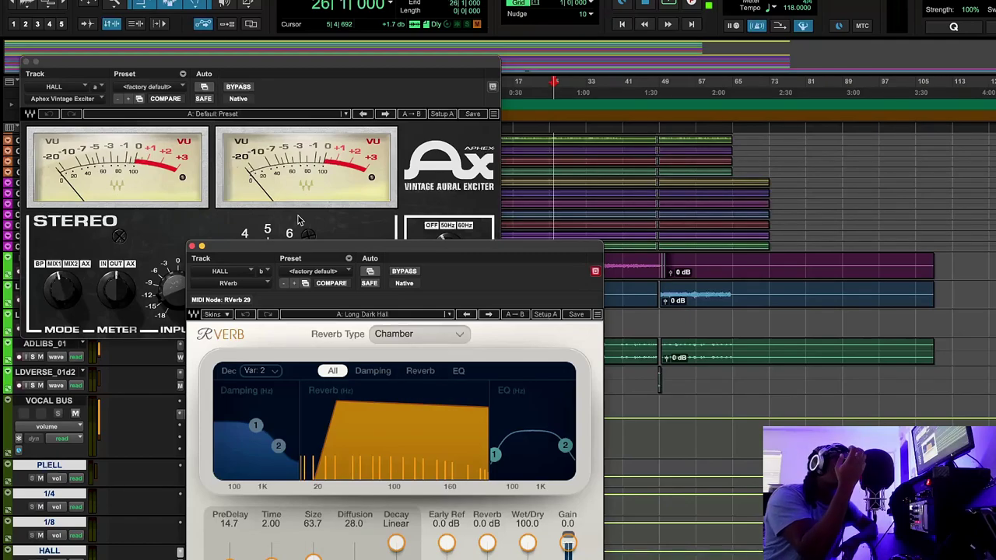
drag(457, 251, 781, 57)
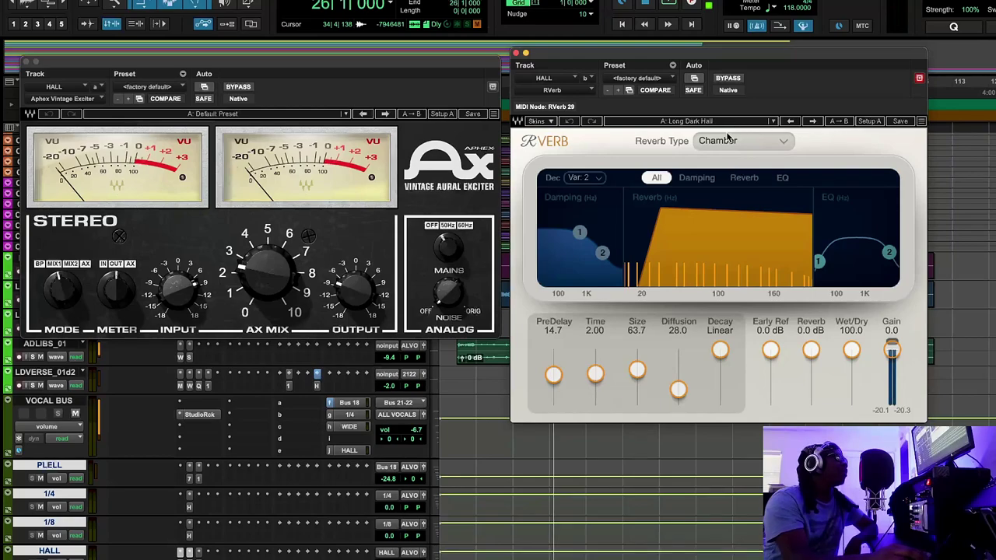
Close and reopen RVerb on the HALL track, and move its window lower beside Aphex Vintage Exciter to review both
drag(787, 66, 752, 66)
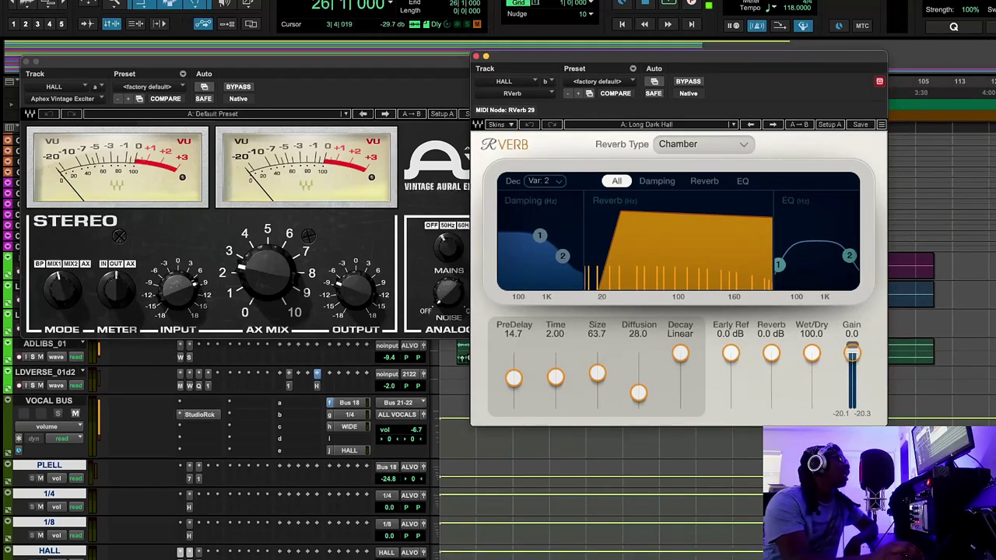
click(476, 56)
click(476, 56)
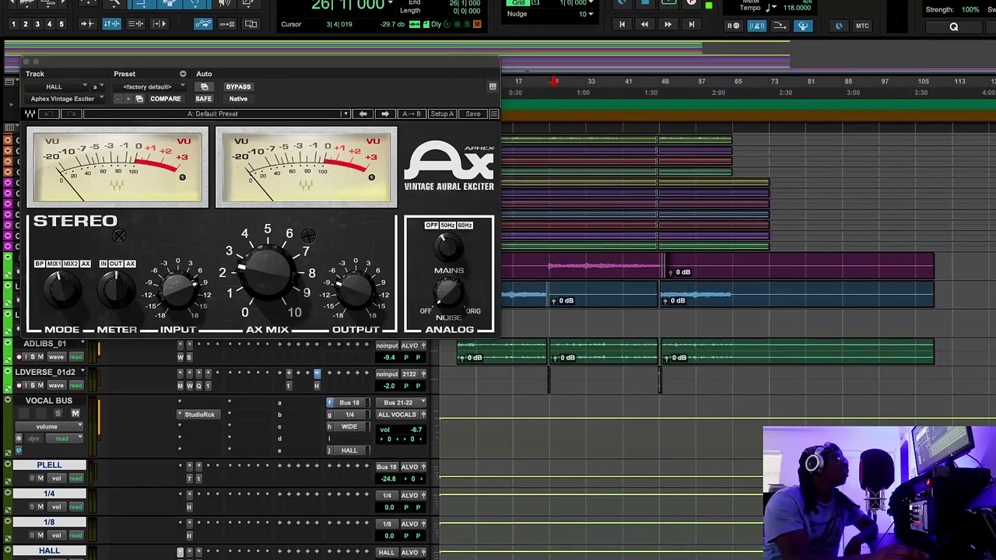
click(343, 479)
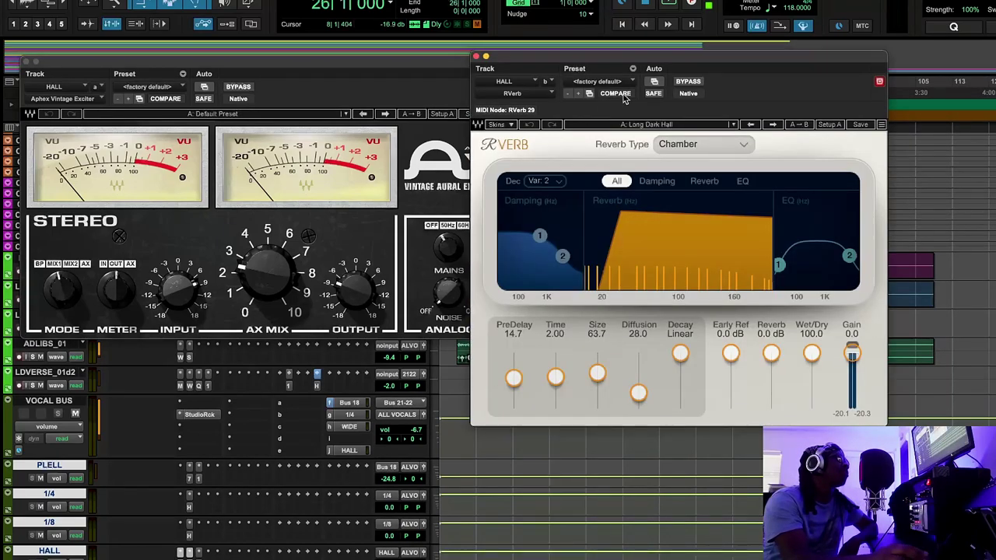
drag(598, 56, 599, 154)
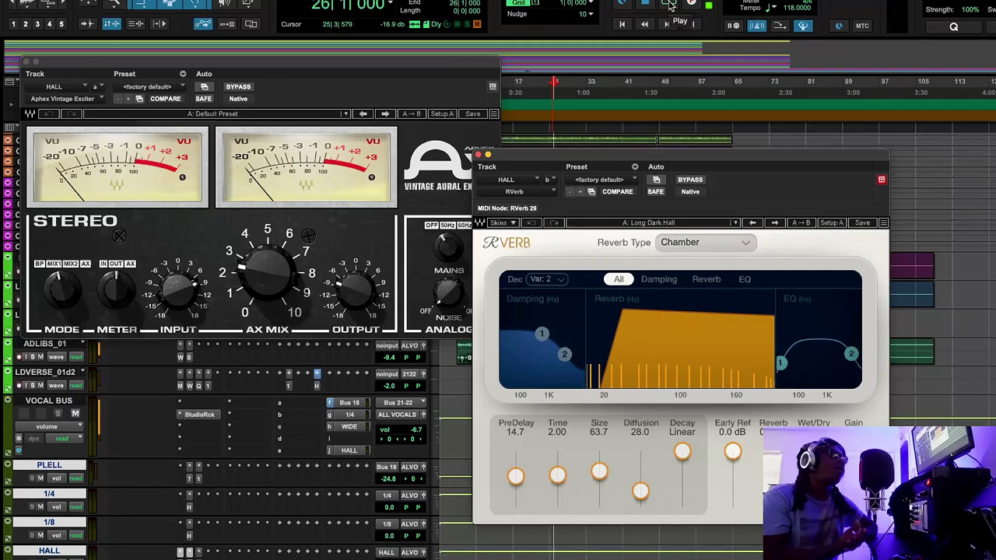
Start playback and raise the VOCAL BUS send to HALL to -5.4 dB to hear the reverb more clearly
click(669, 5)
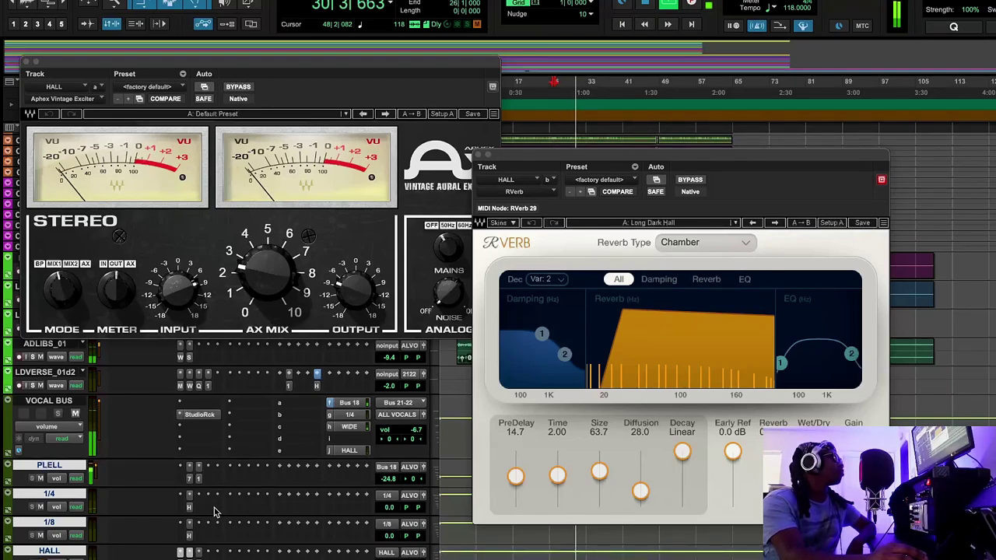
click(230, 90)
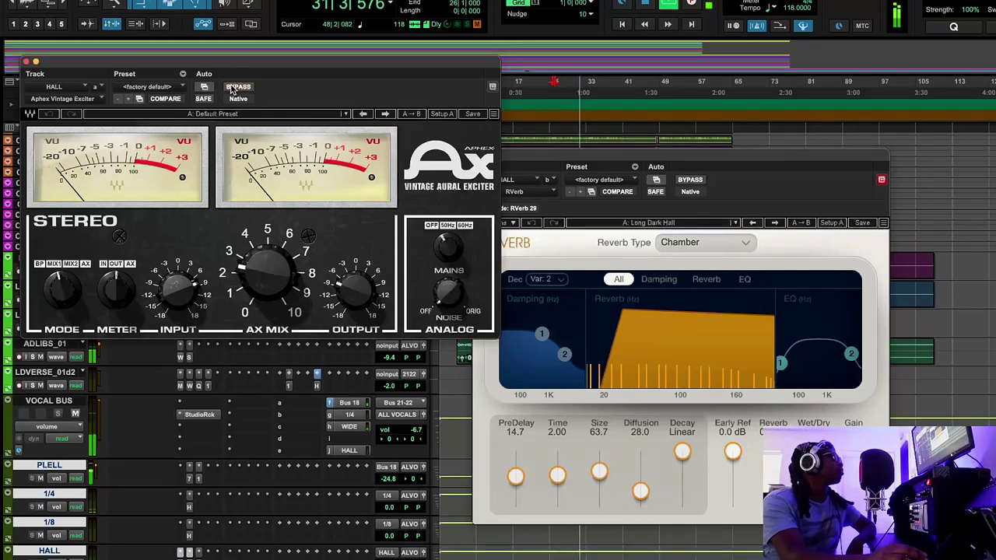
click(364, 451)
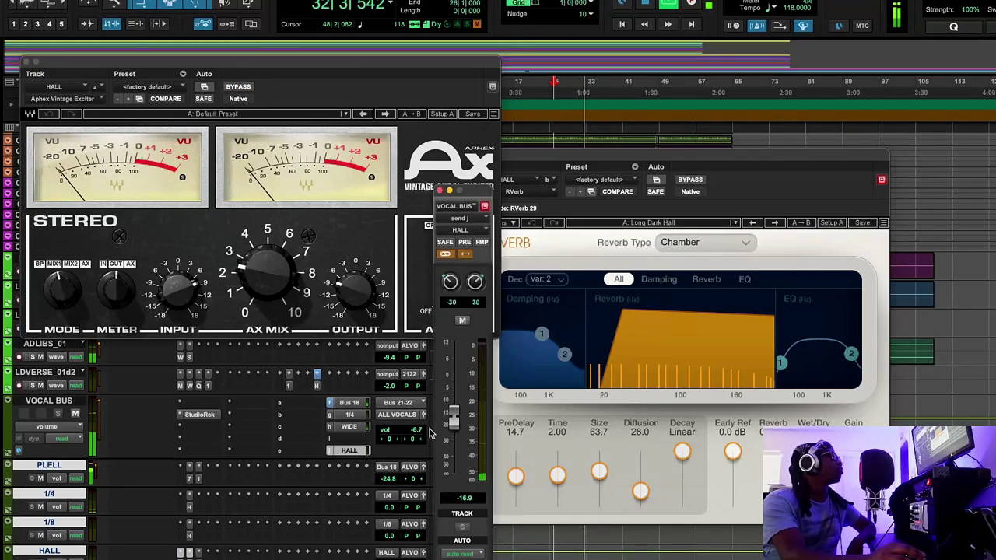
drag(455, 431, 456, 372)
Compare the HALL reverb with Aphex Vintage Exciter bypassed and active during playback, briefly toggling solo on VOCAL BUS
click(249, 88)
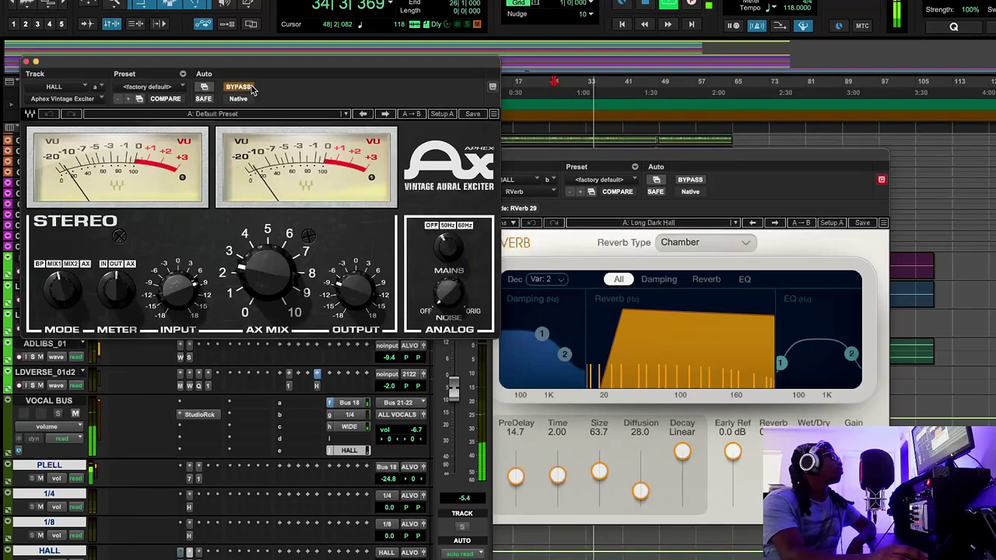
click(250, 88)
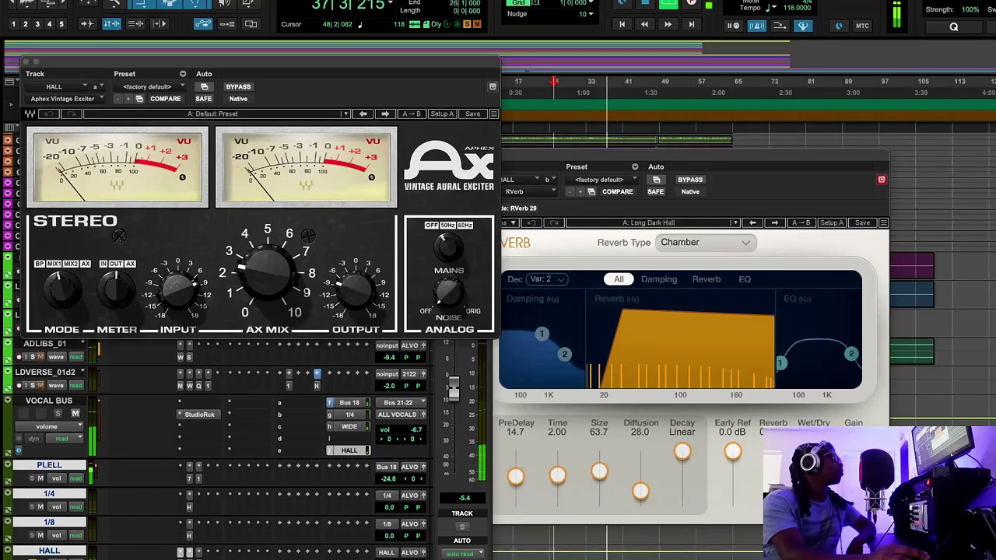
click(59, 413)
click(58, 413)
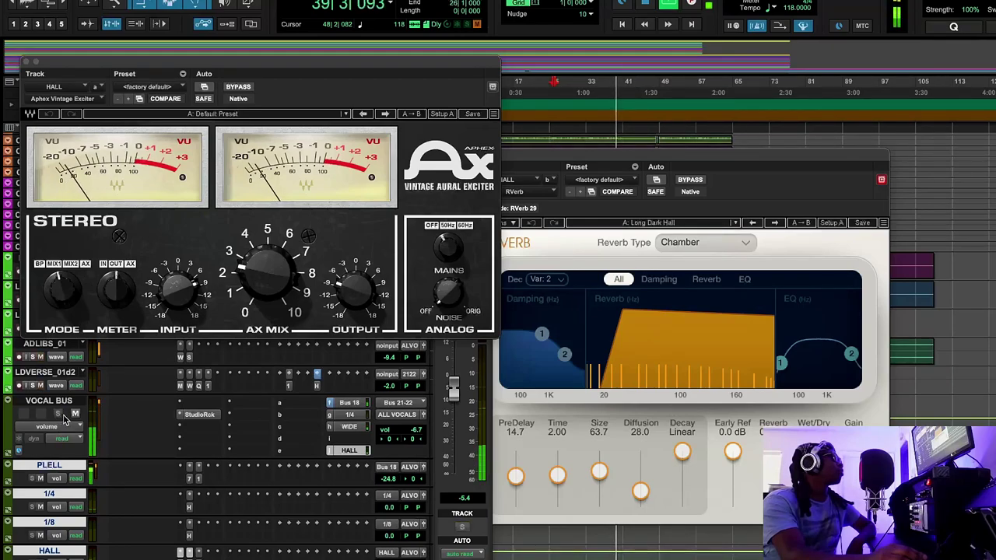
click(238, 87)
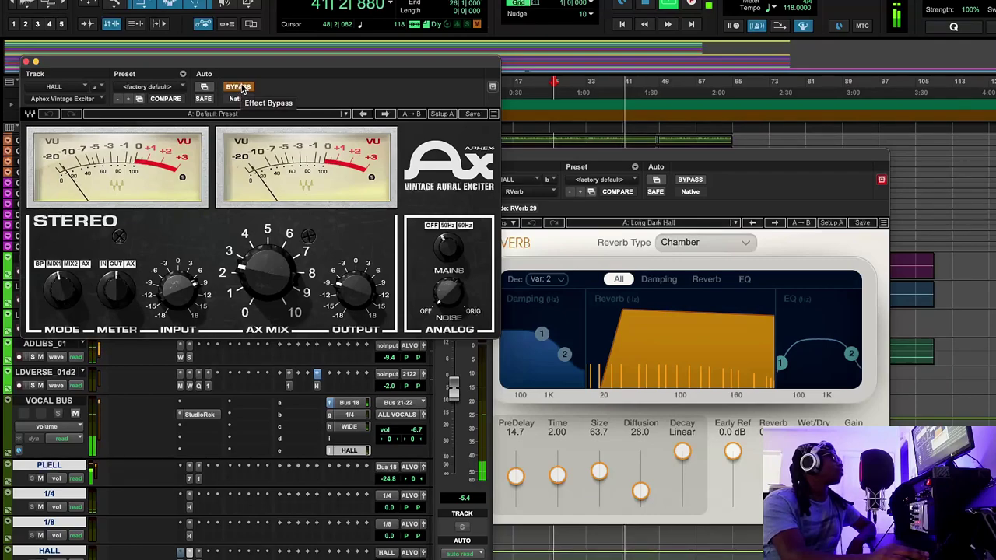
click(240, 87)
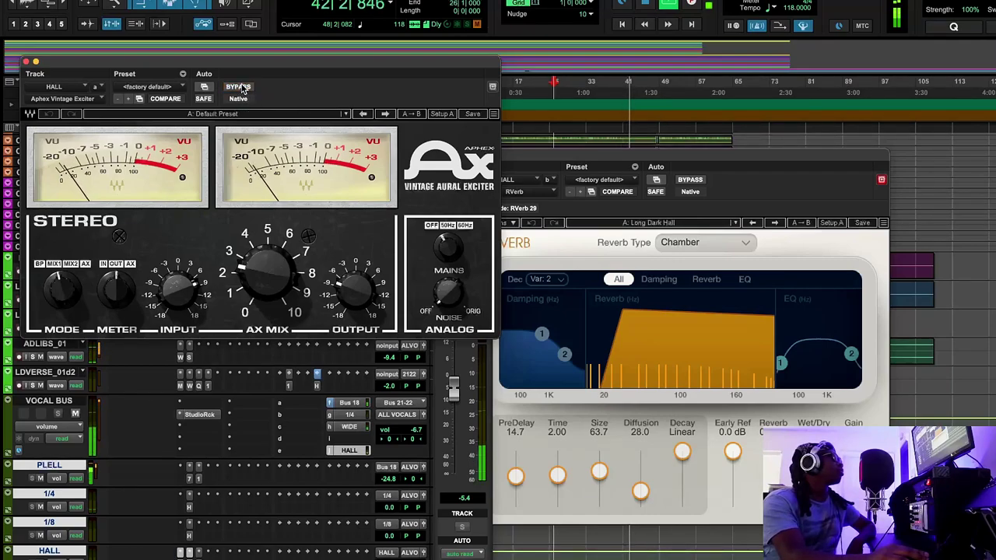
Lower the VOCAL BUS send to HALL to -14.5 dB, stop playback and close Aphex Vintage Exciter
drag(454, 387, 455, 417)
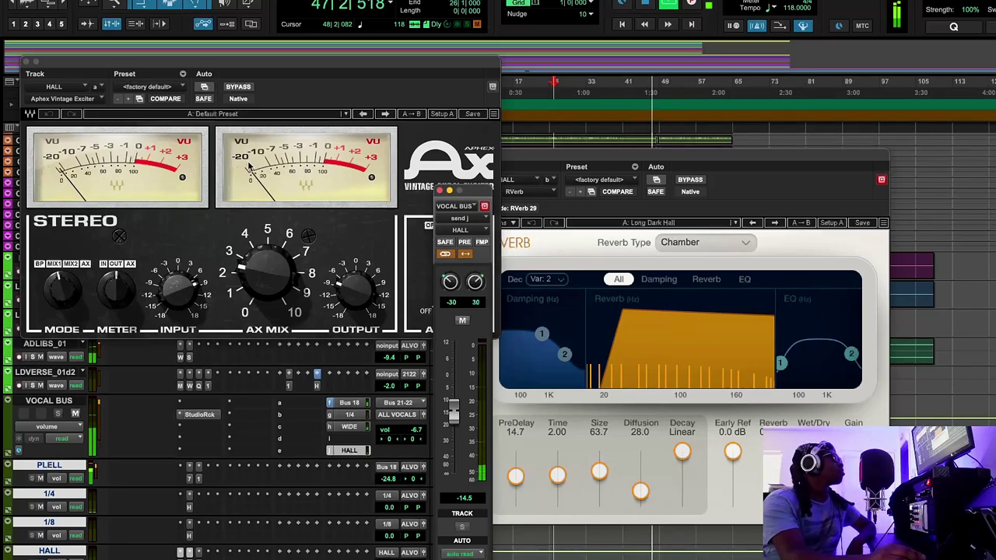
click(278, 93)
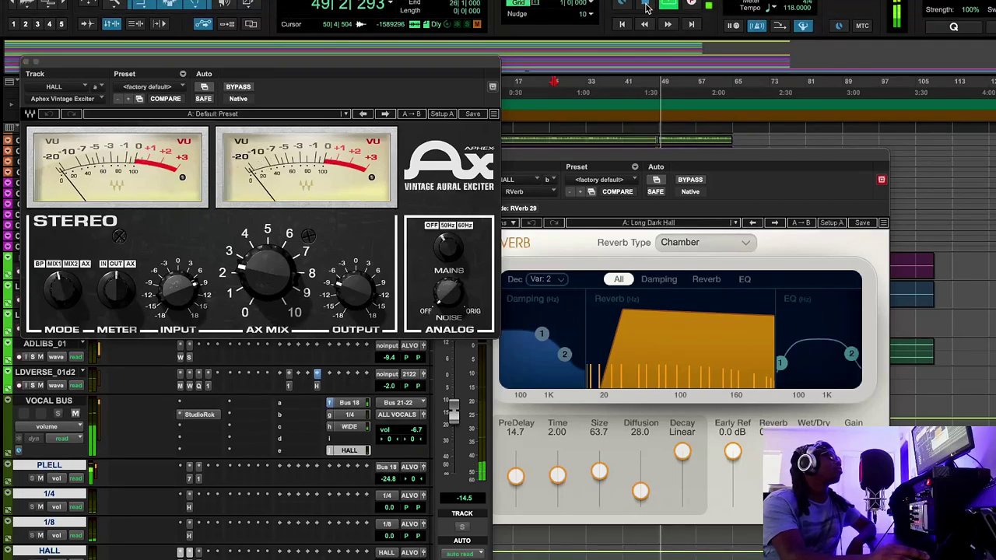
key(space)
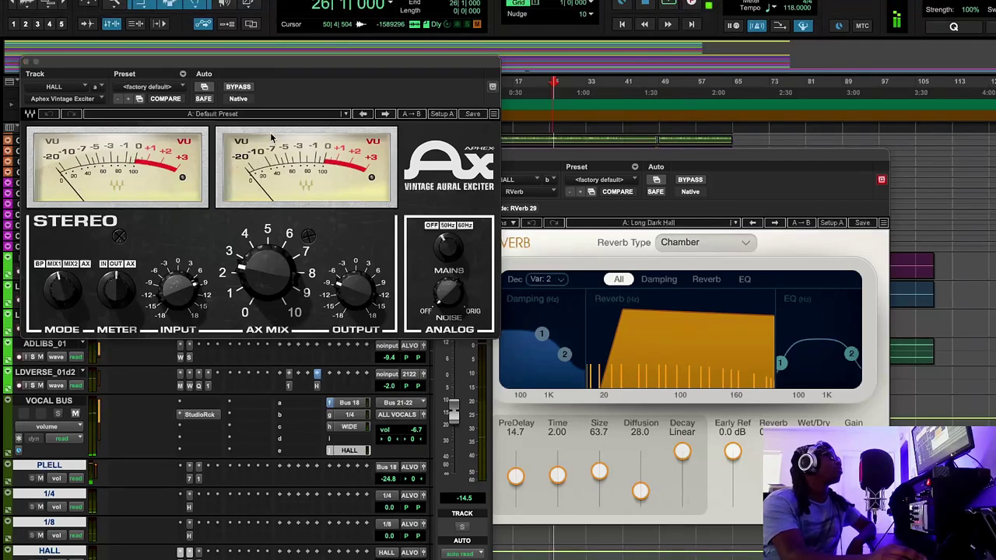
click(25, 61)
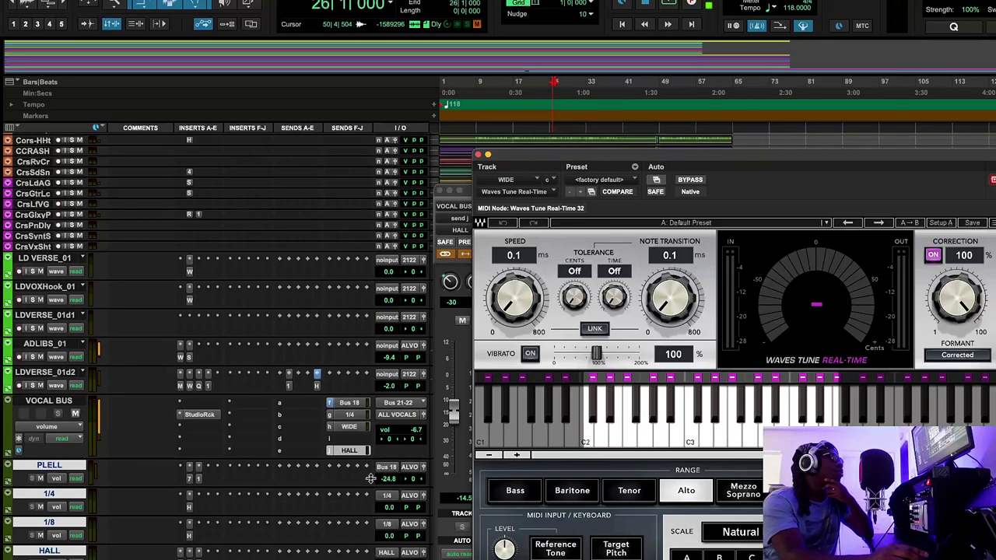
Review Waves Tune Real-Time on the WIDE track during playback, and close it and the HALL send window
drag(614, 162, 324, 88)
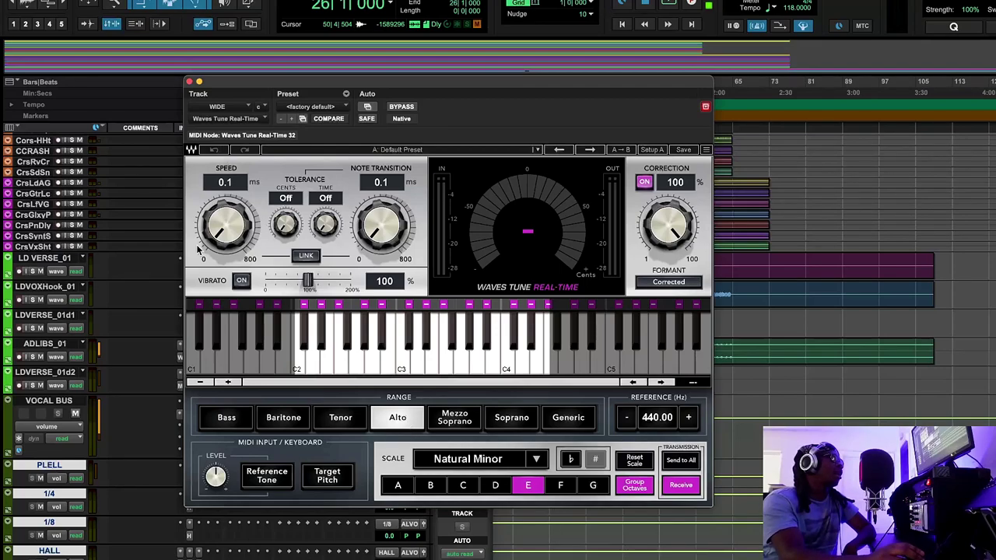
drag(420, 99, 471, 171)
click(667, 4)
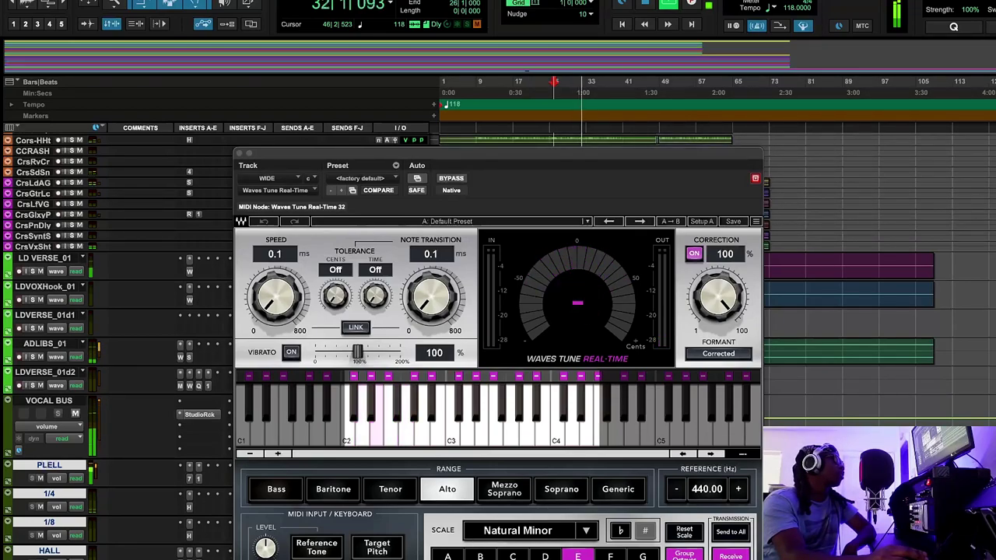
click(240, 153)
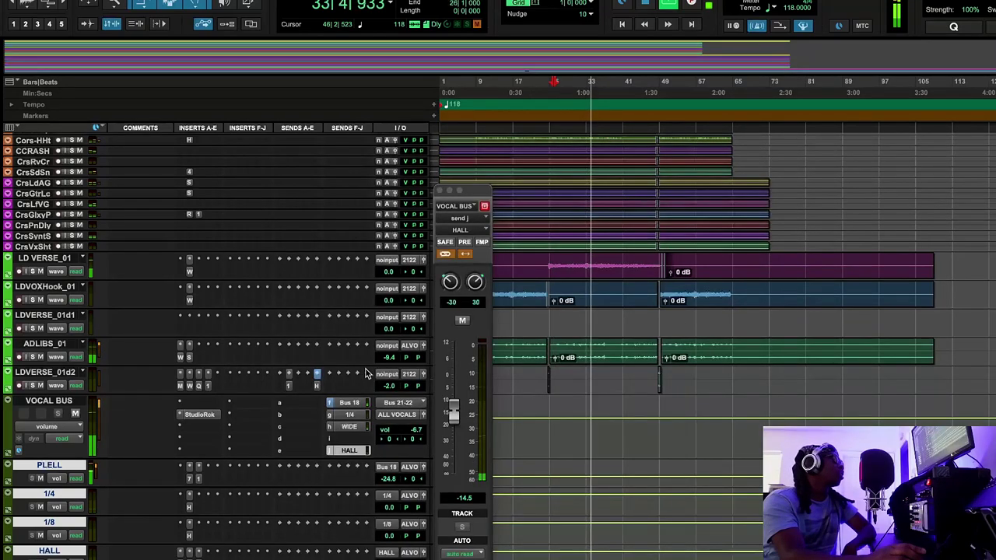
scroll(350, 327, up, 2)
key(space)
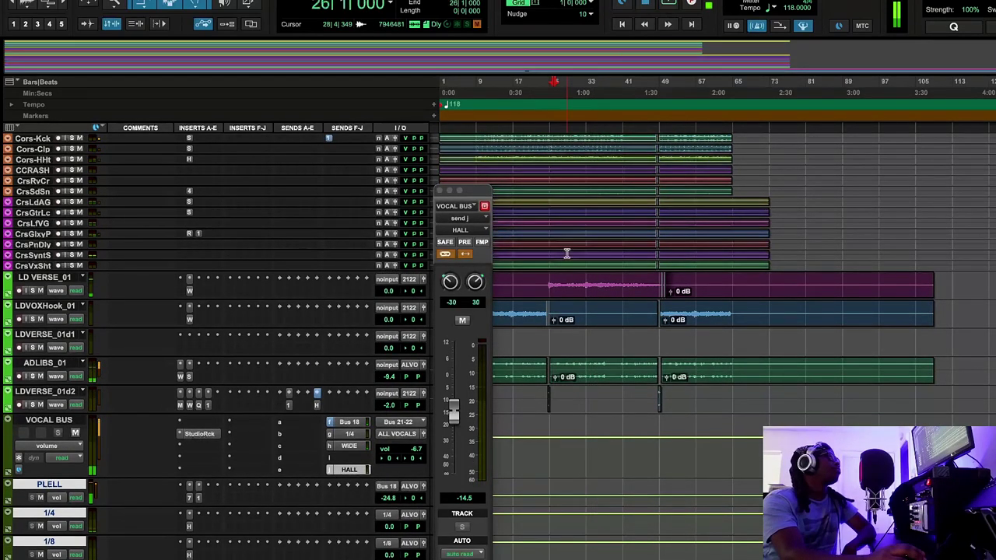
click(440, 191)
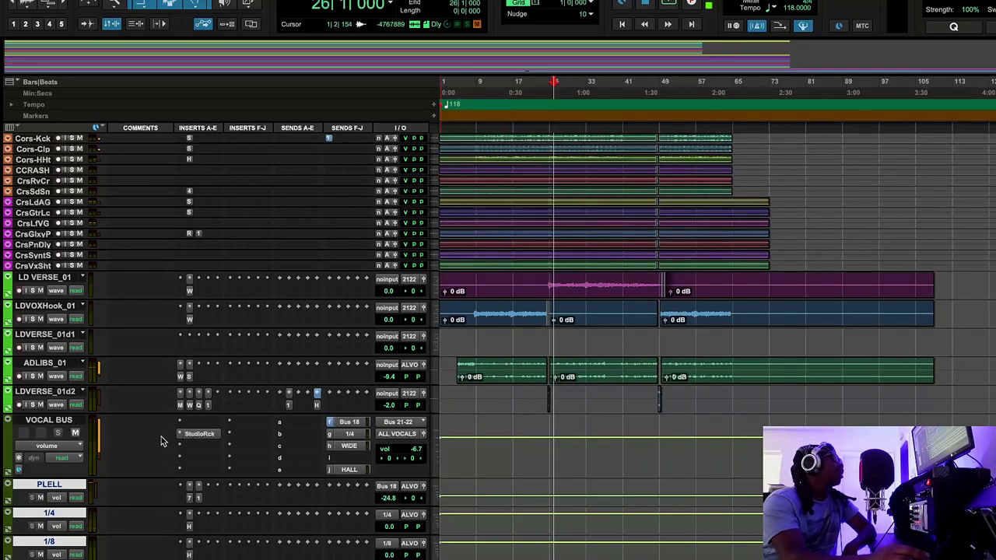
Look over Waves Tune Real-Time on the ADLIBS_01 track, close it and open the track's StudioRack
click(180, 376)
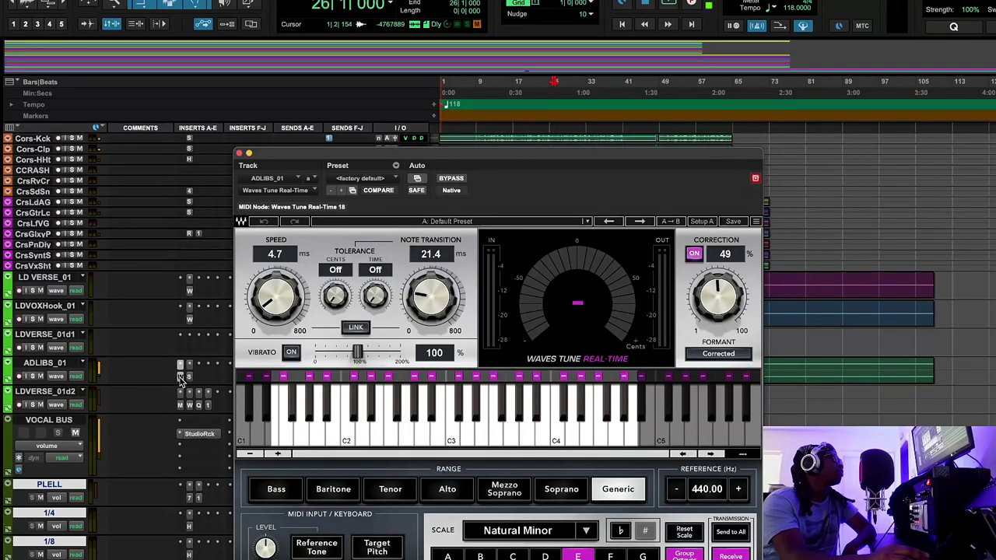
click(181, 376)
click(189, 376)
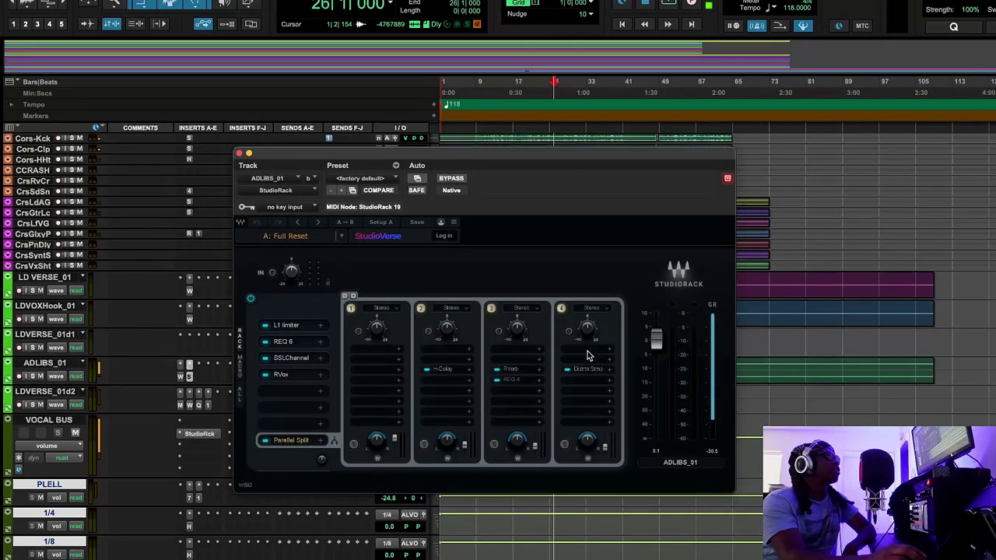
Open L1 Limiter from the ADLIBS_01 rack, place it beside the rack, examine its attenuation during playback and close it
click(285, 325)
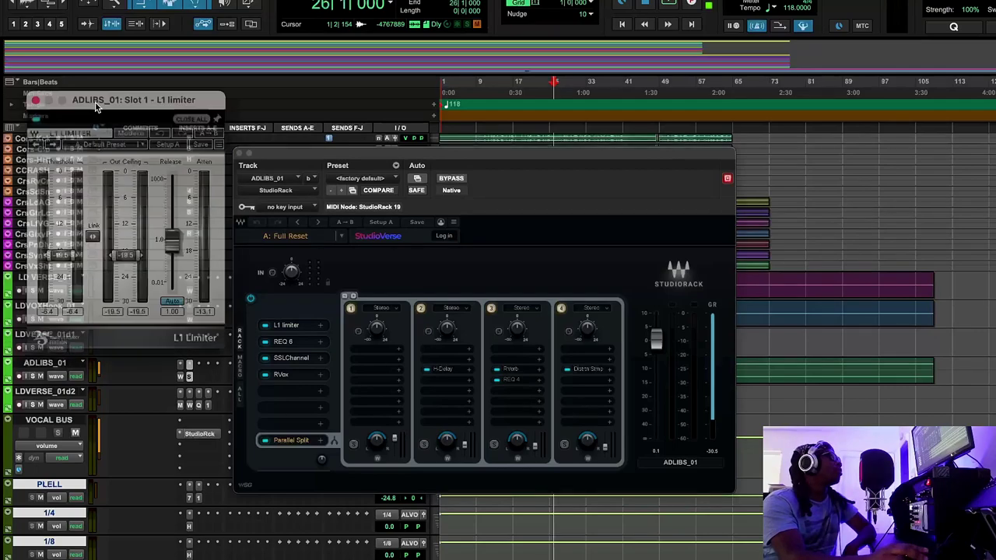
drag(274, 201, 184, 222)
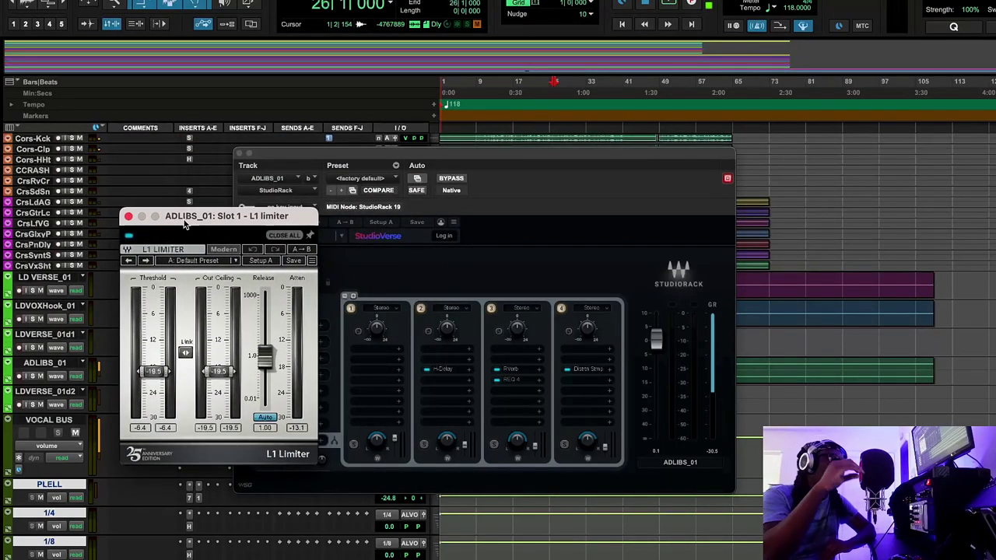
drag(272, 218, 225, 217)
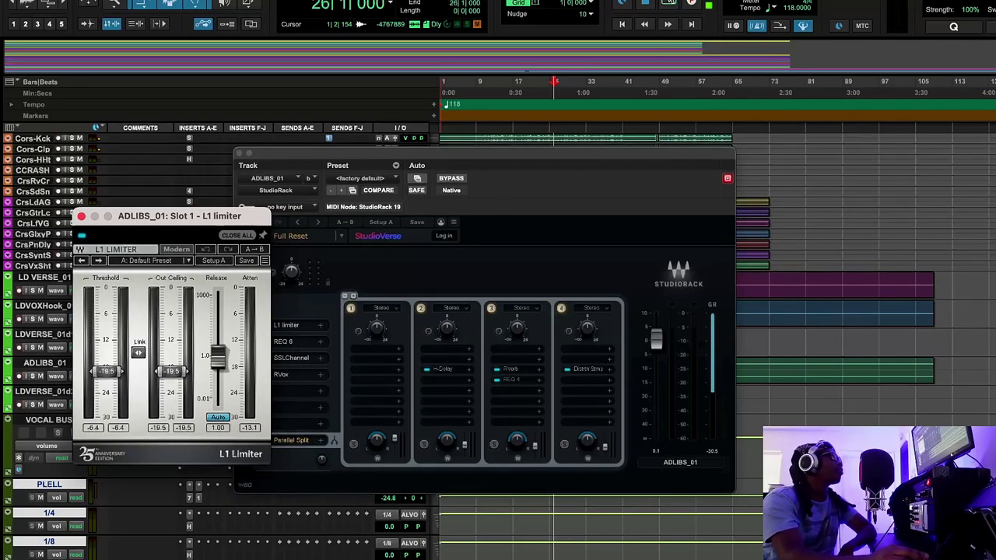
key(space)
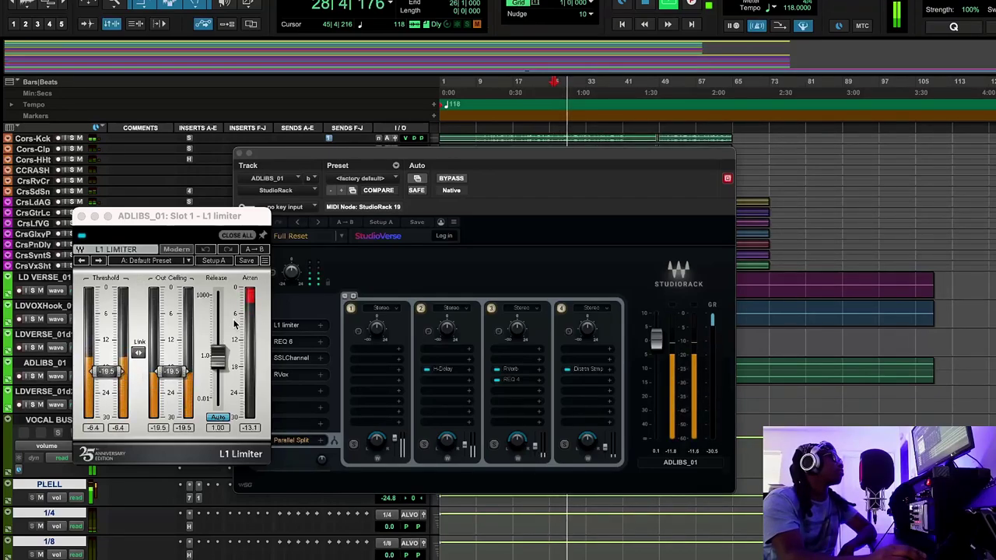
click(649, 8)
click(360, 264)
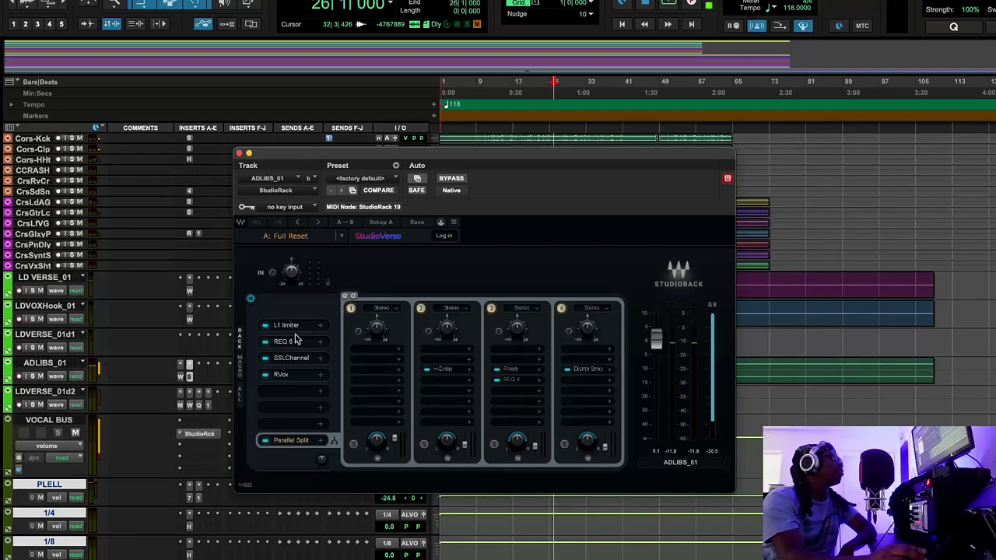
Bring REQ 6 from the ADLIBS_01 rack into full view and locate its Radio preset among the artist presets
drag(56, 101, 346, 164)
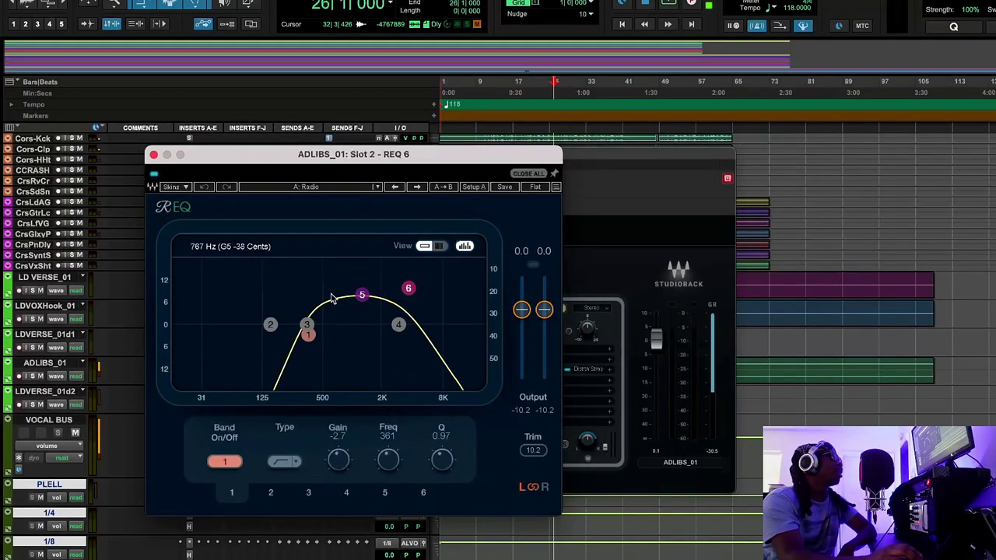
click(332, 188)
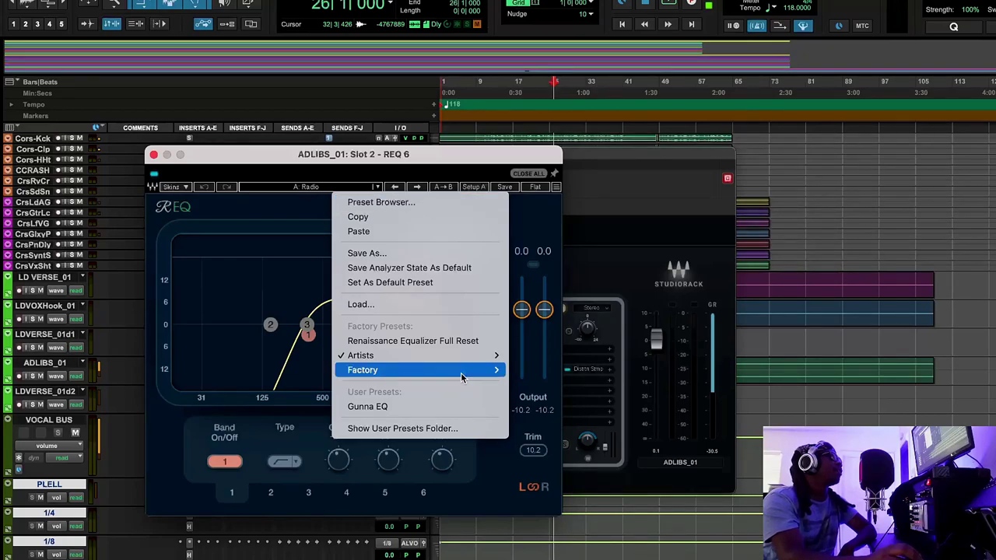
mouse_move(466, 355)
mouse_move(582, 492)
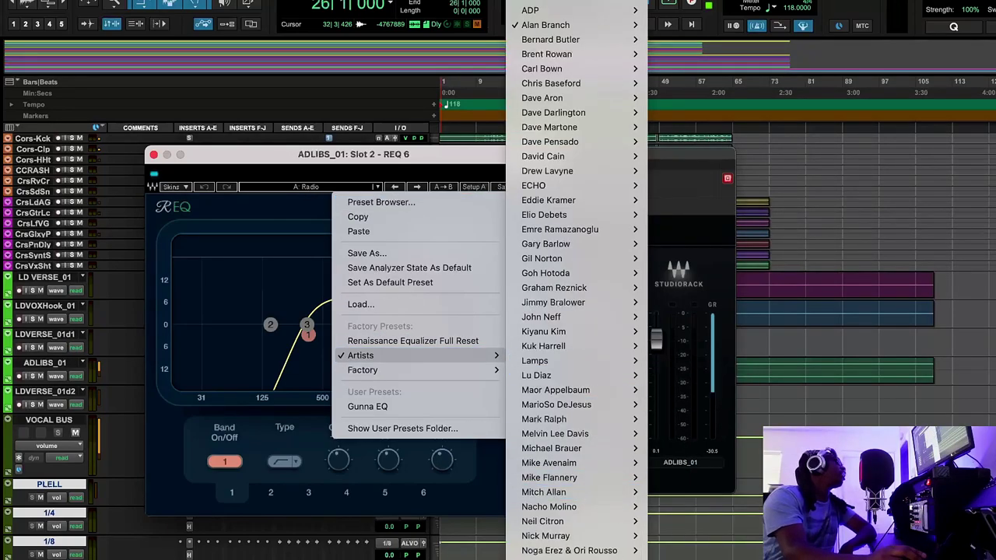
mouse_move(630, 26)
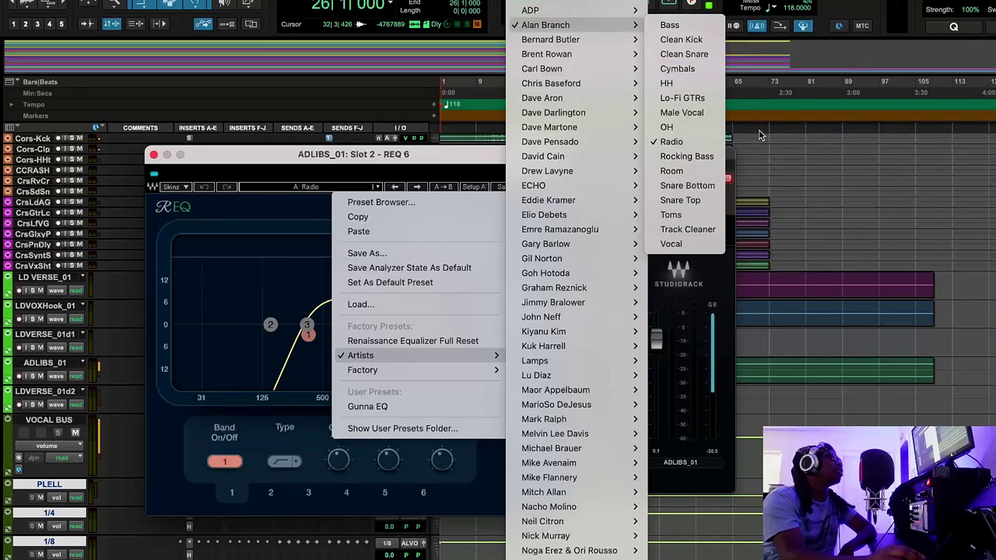
click(360, 155)
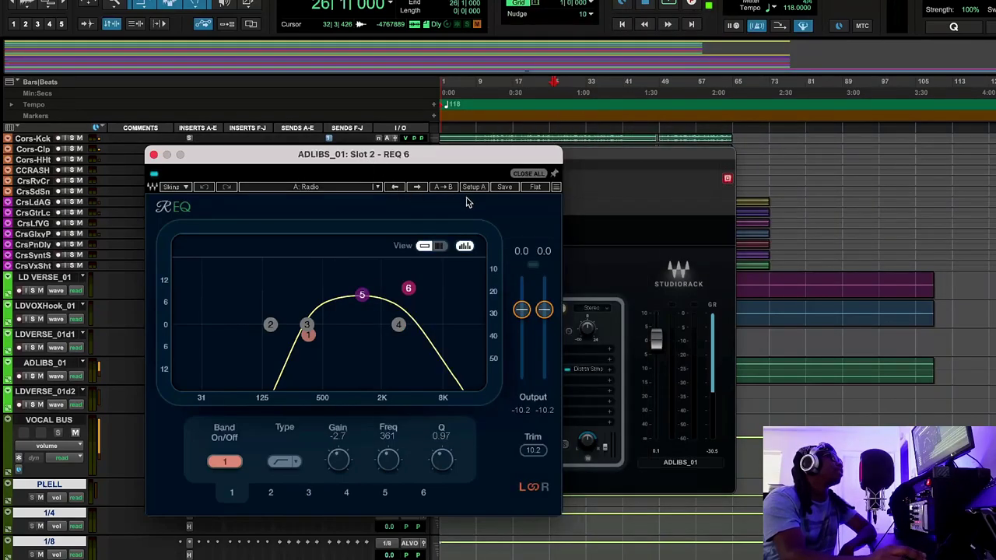
Show the Radio preset in REQ 6's Preset Browser, and close the browser and REQ 6
click(332, 192)
click(350, 200)
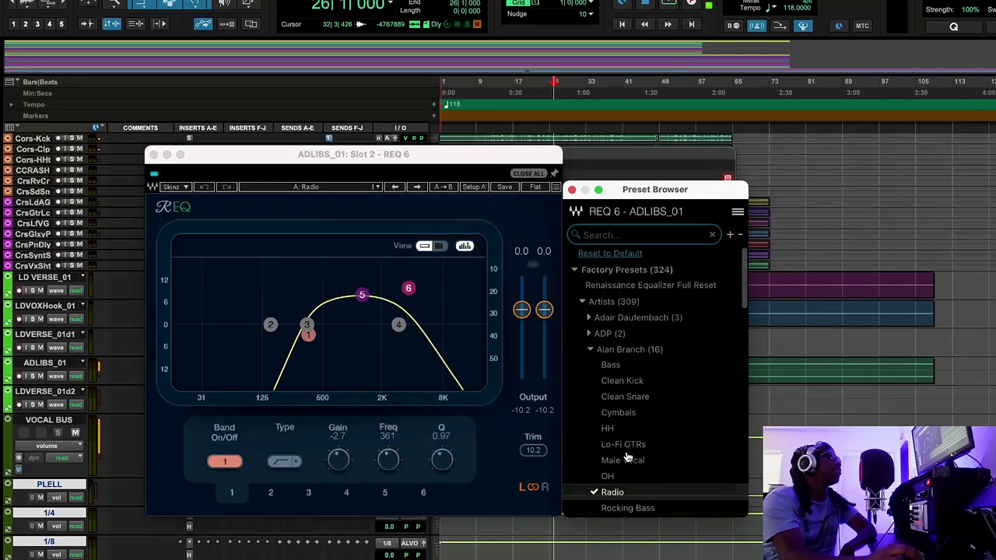
click(571, 190)
click(154, 156)
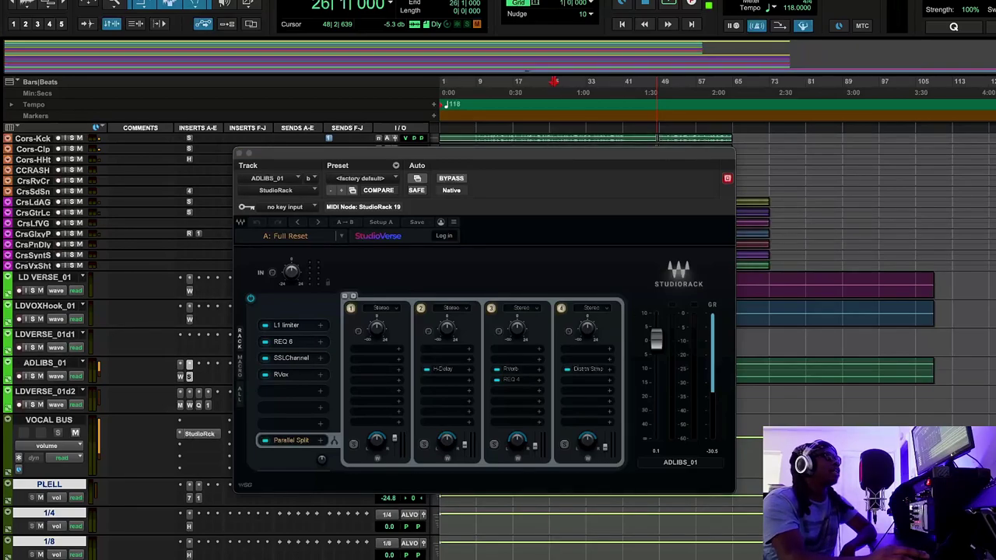
Open SSLChannel from the ADLIBS_01 rack, examine its compressor ratio, play the ad-libs, close the plug-in and stop playback
click(291, 357)
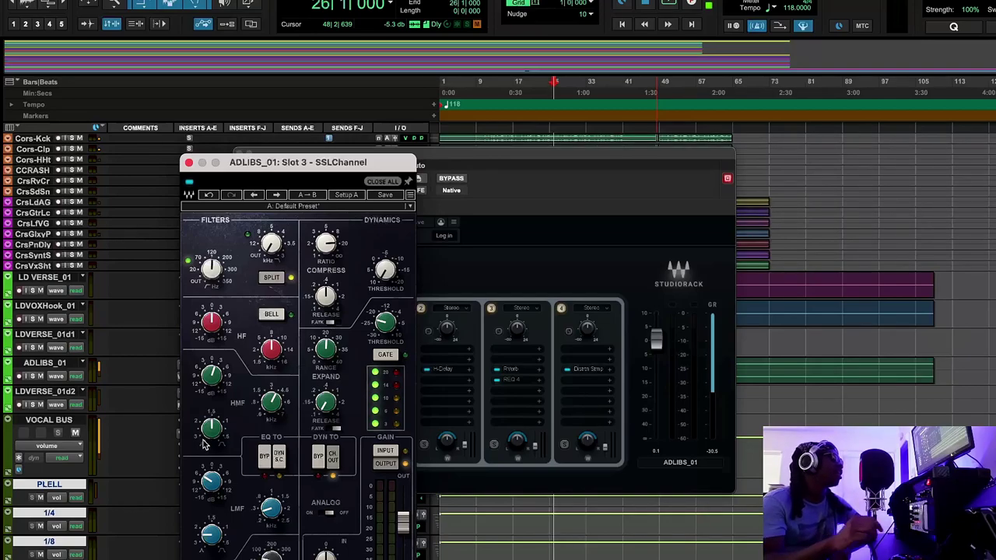
drag(318, 247, 333, 254)
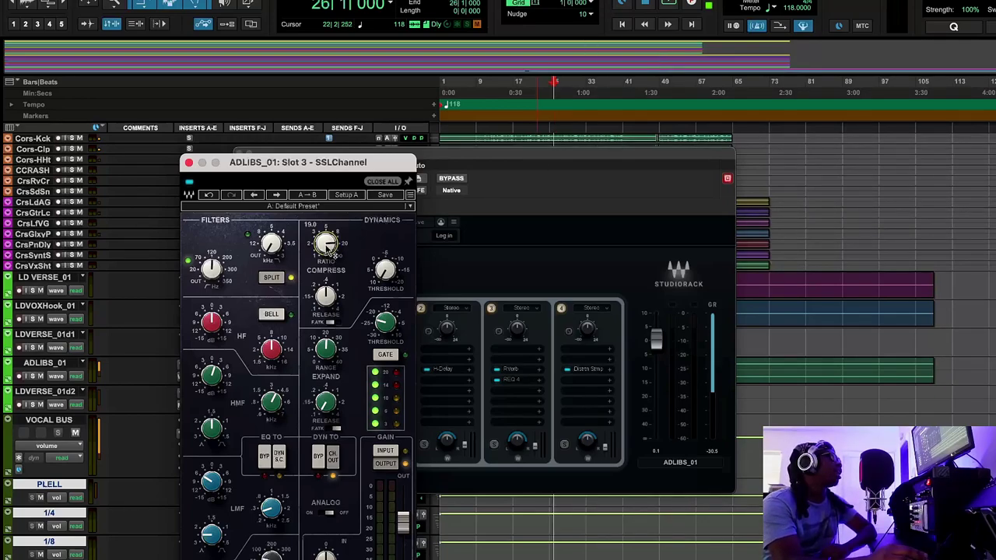
click(322, 243)
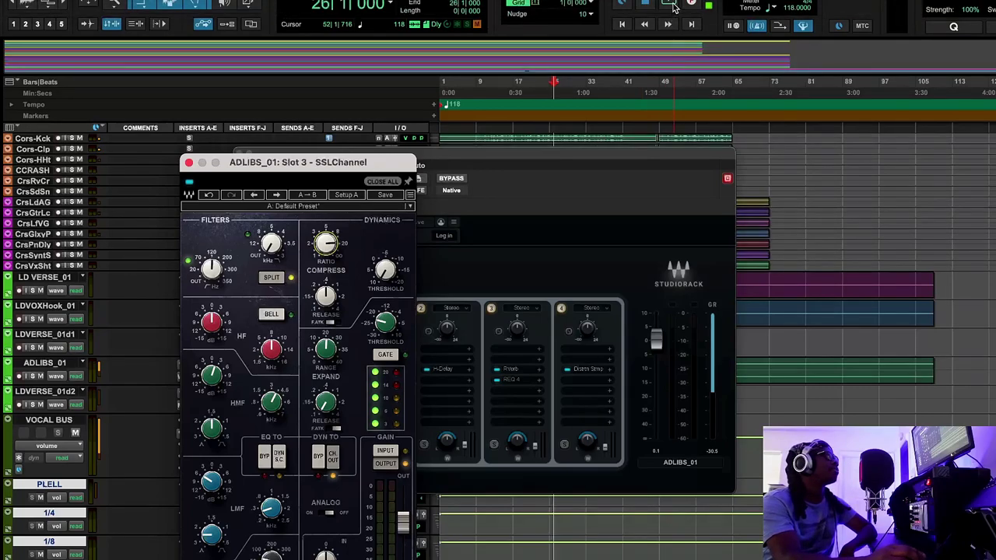
click(667, 24)
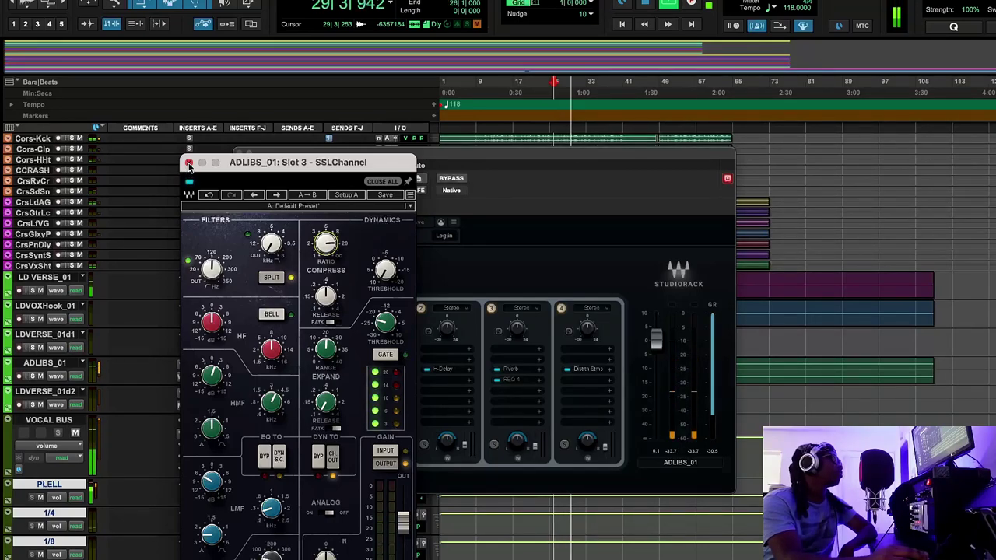
click(188, 162)
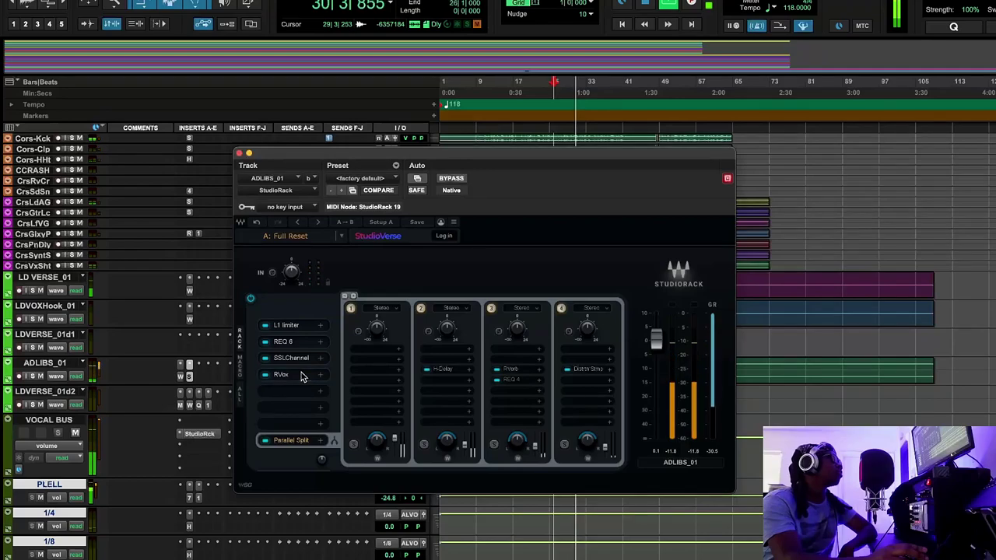
key(space)
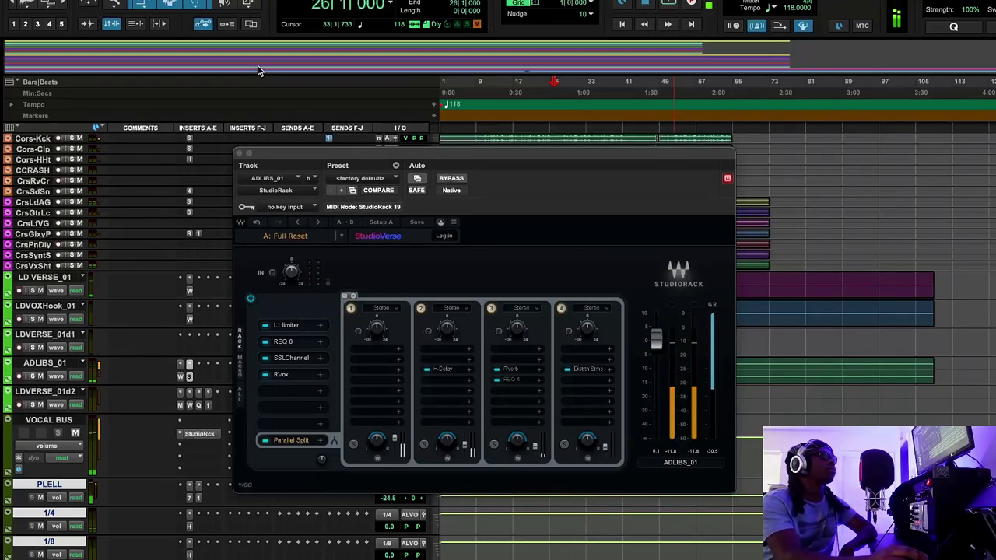
Open RVox and the second parallel chain's H-Delay one at a time, move each into view and close it after inspection
click(280, 375)
drag(37, 259, 445, 286)
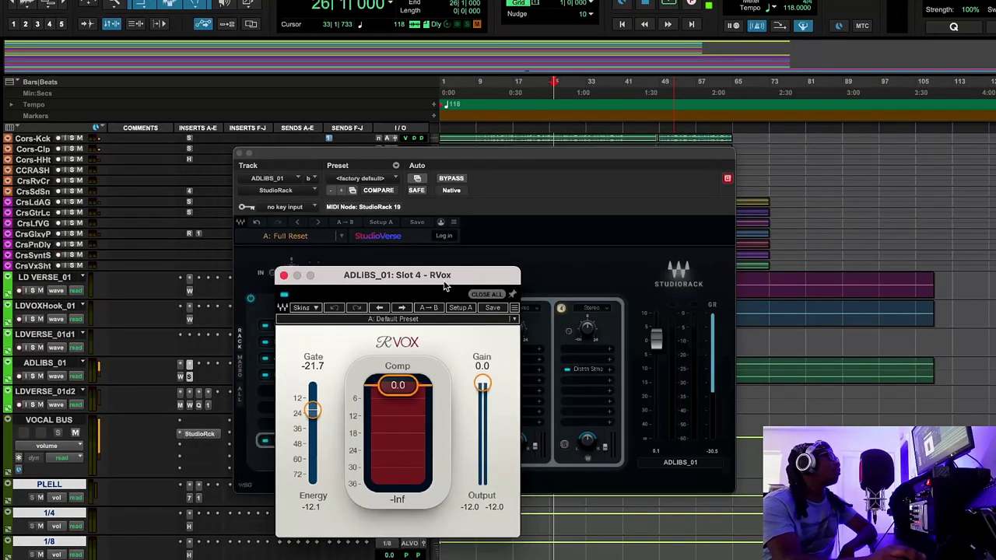
click(284, 275)
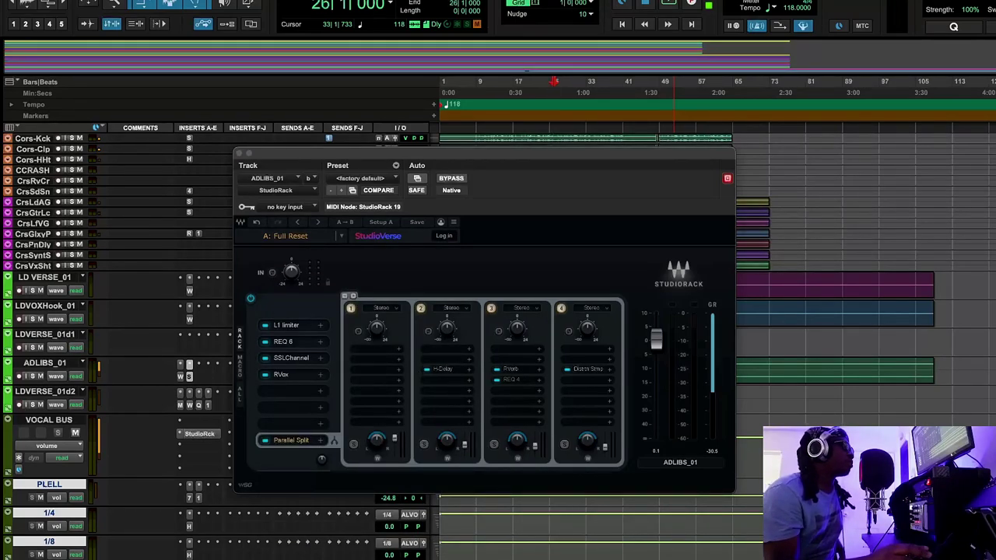
drag(210, 195, 555, 329)
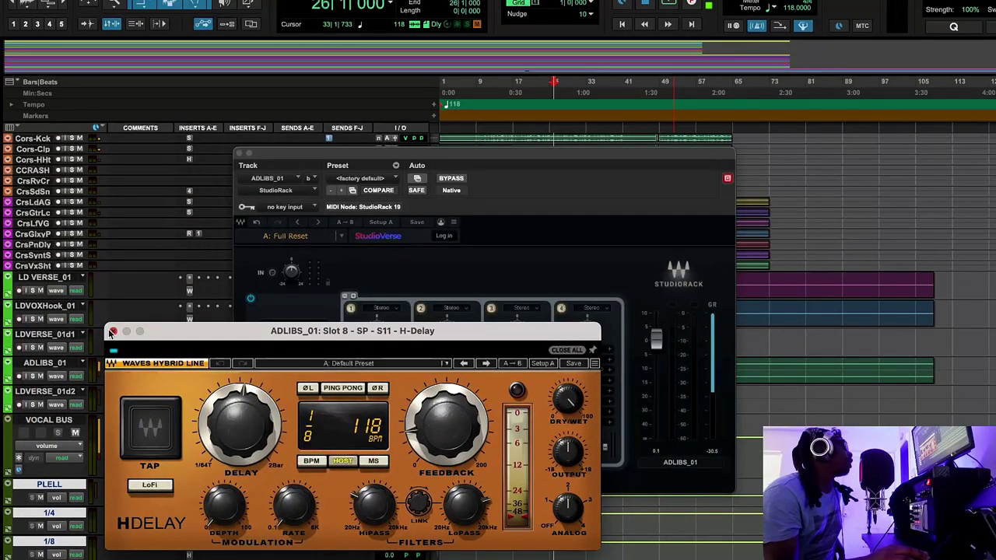
click(113, 332)
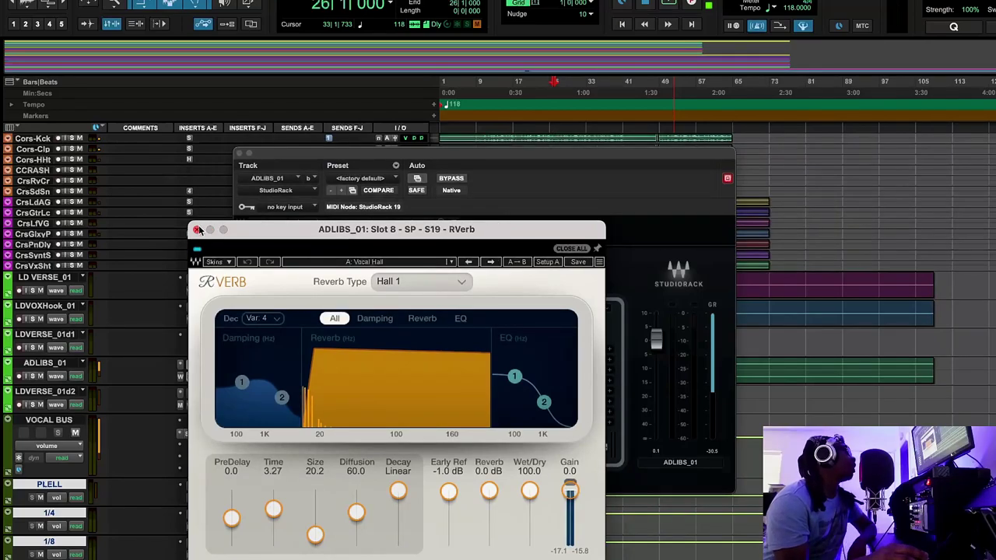
Look over RVerb and REQ 4 in the third parallel chain of the ADLIBS_01 rack, closing each after inspection
click(197, 230)
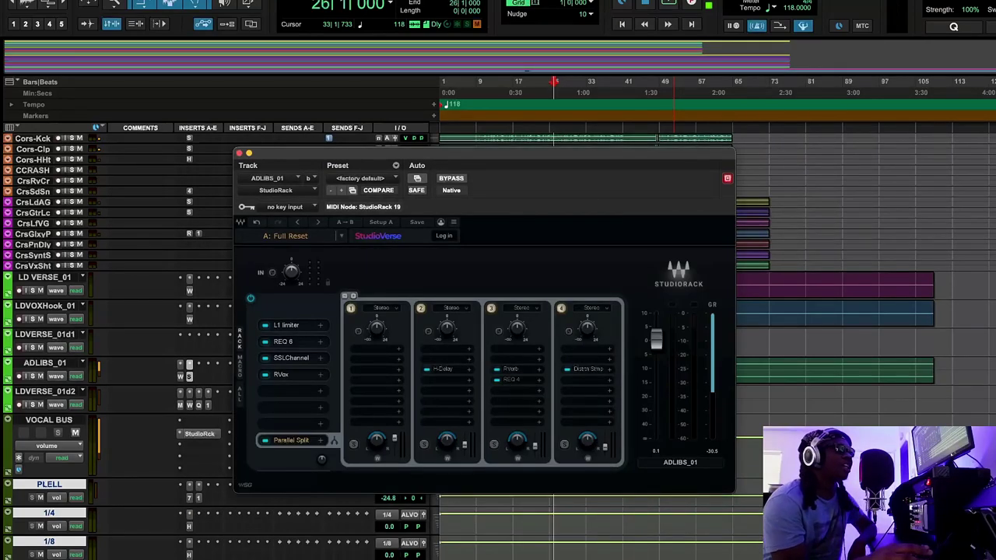
click(511, 379)
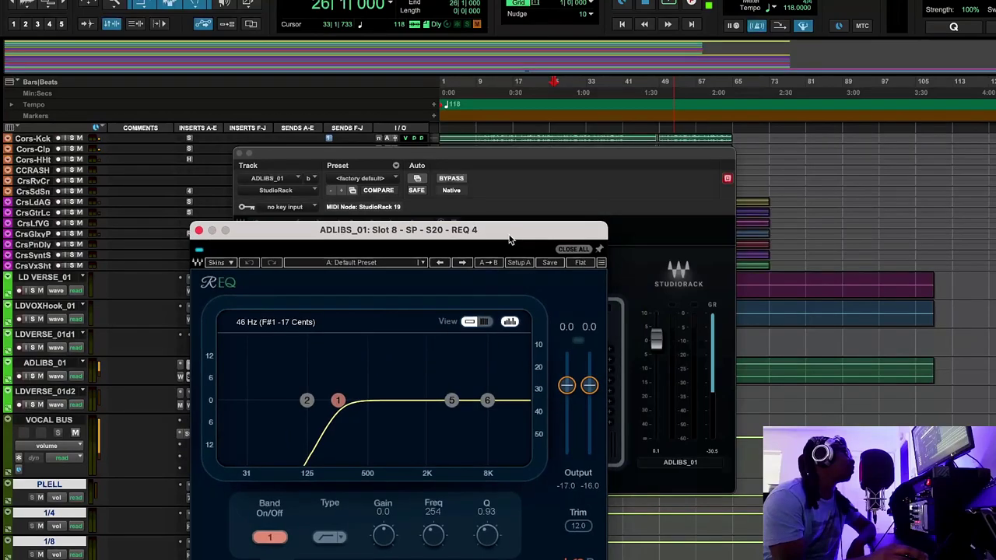
drag(509, 240, 528, 238)
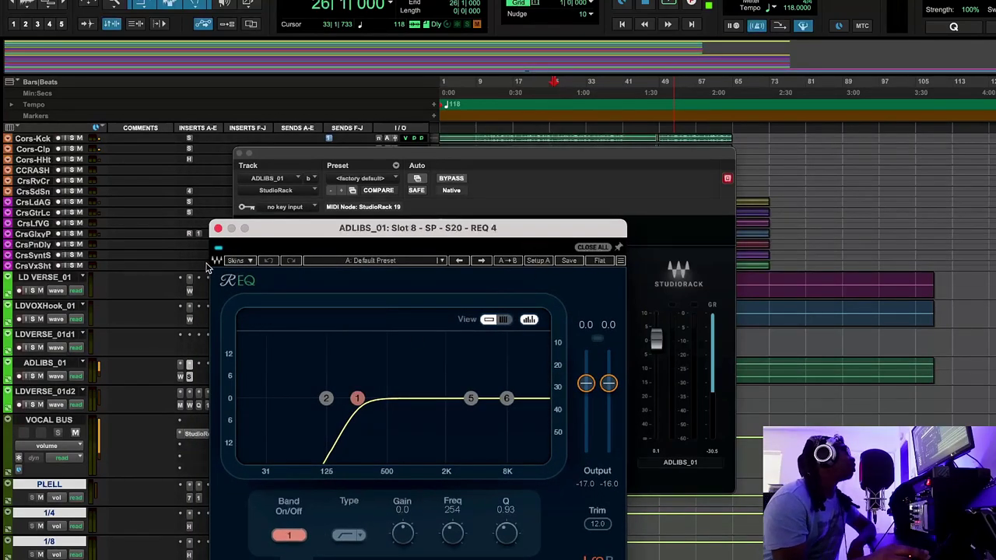
click(219, 228)
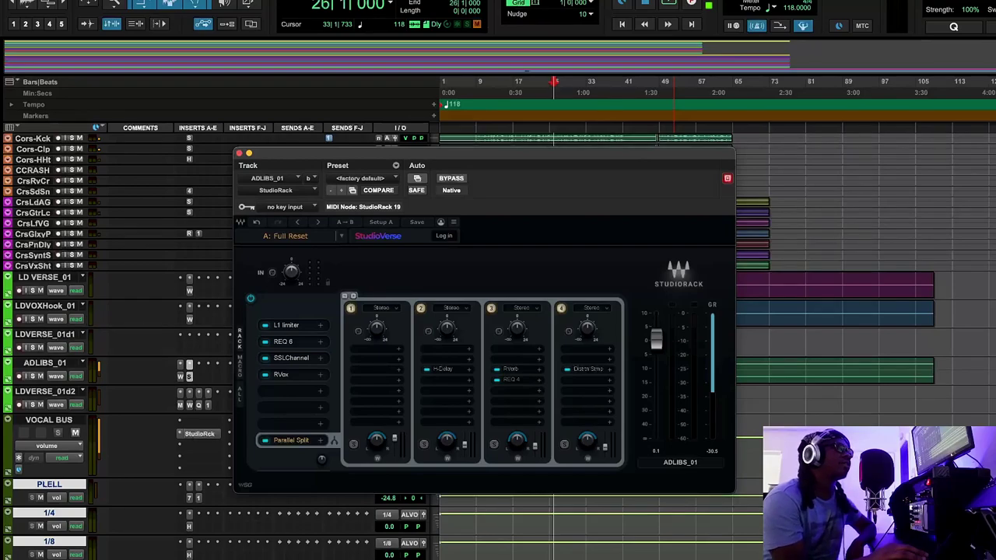
Show the Distortion pedal from the fourth parallel chain and compare the ad-libs with that chain off and on during playback
drag(211, 262, 365, 364)
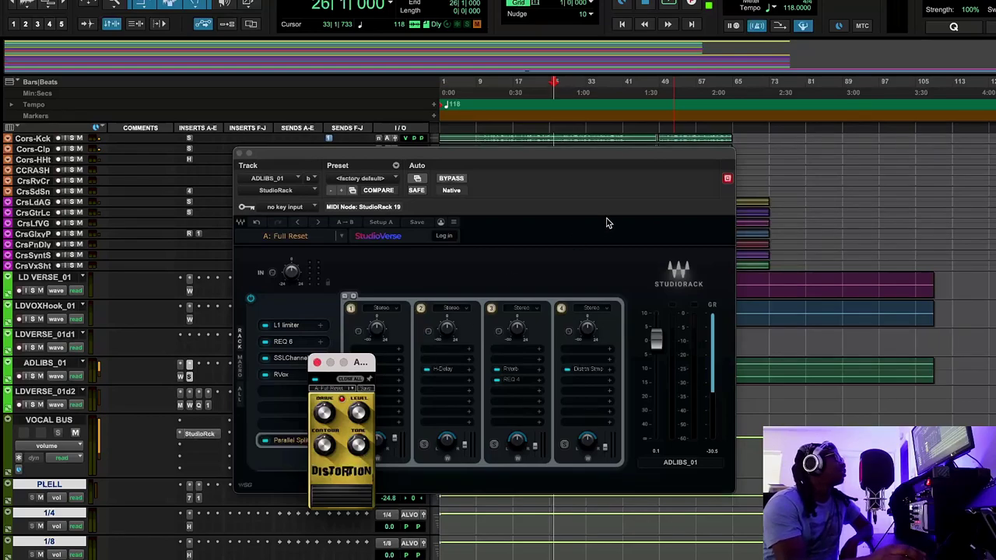
click(667, 3)
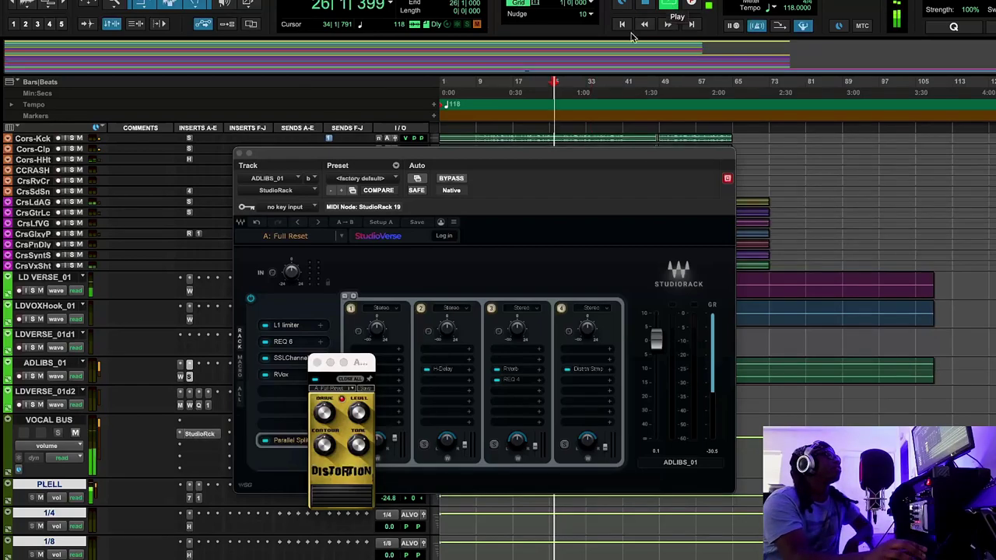
click(560, 309)
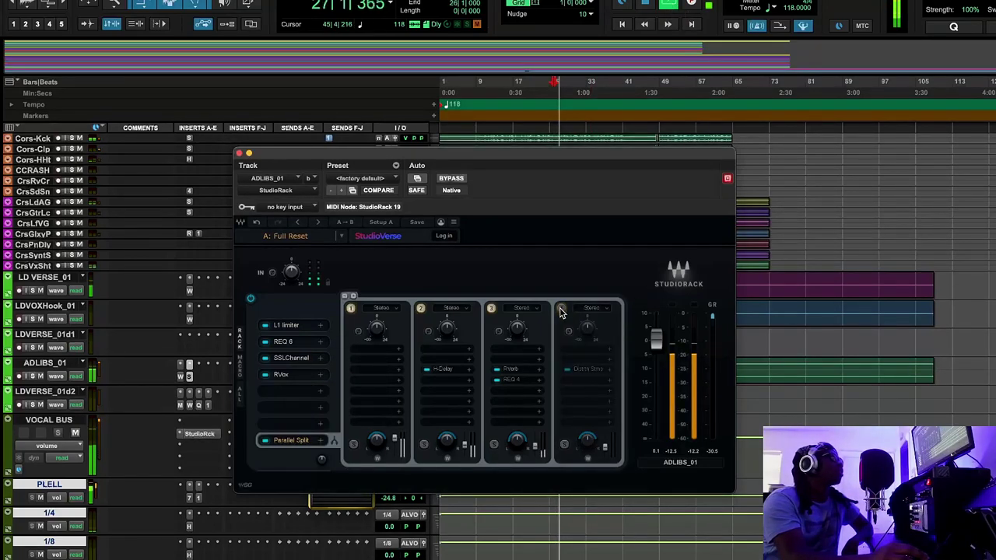
click(561, 309)
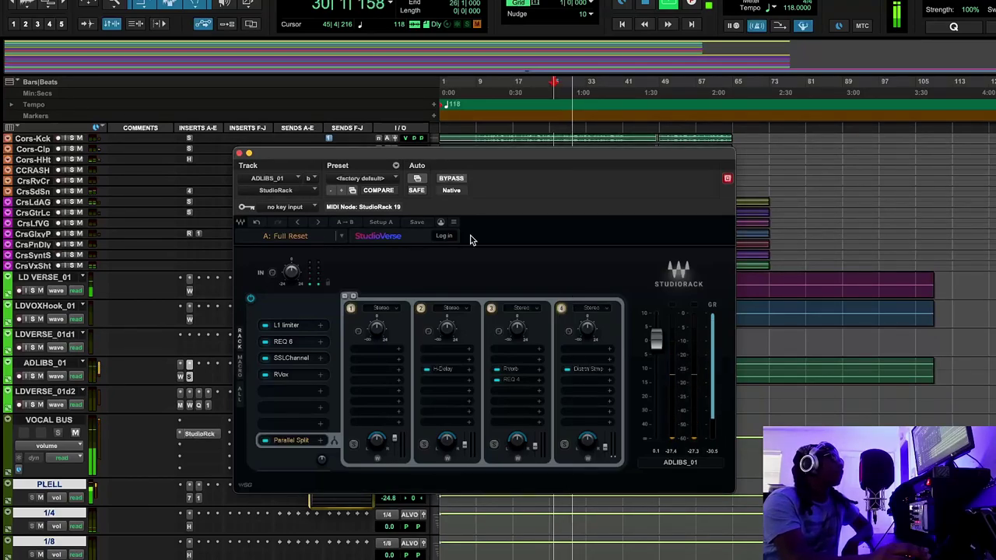
Close the ADLIBS_01 StudioRack, stop playback and return to the upper tracks of the session
click(240, 154)
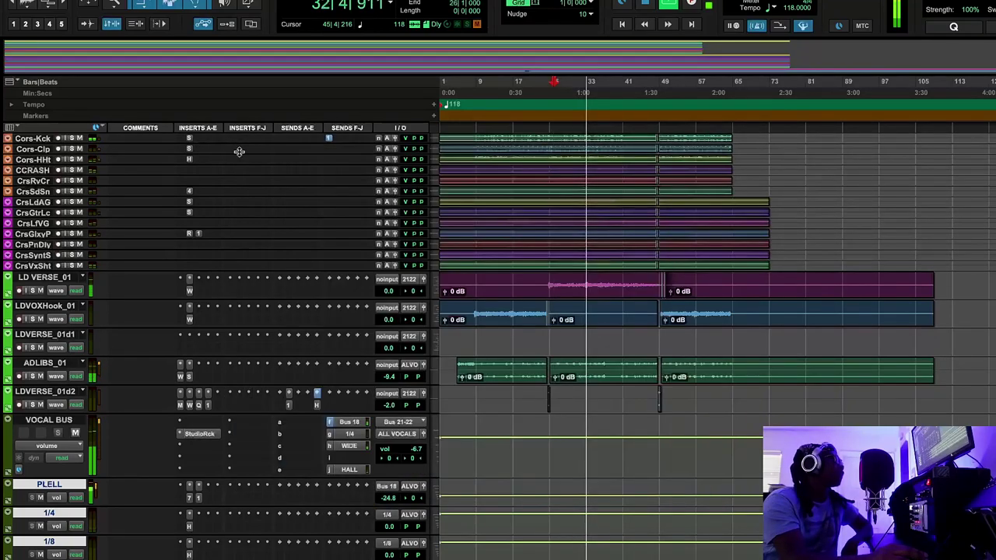
click(648, 5)
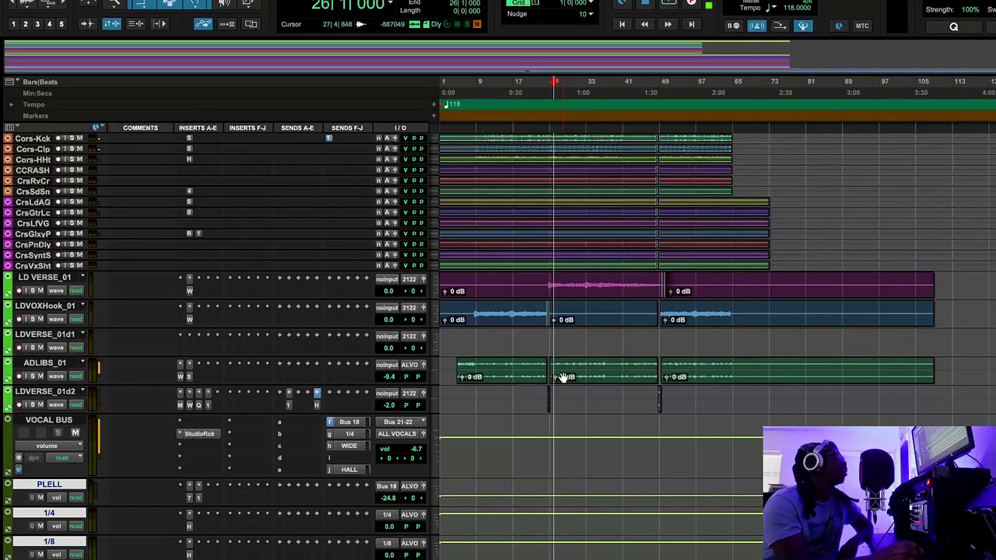
scroll(562, 378, up, 3)
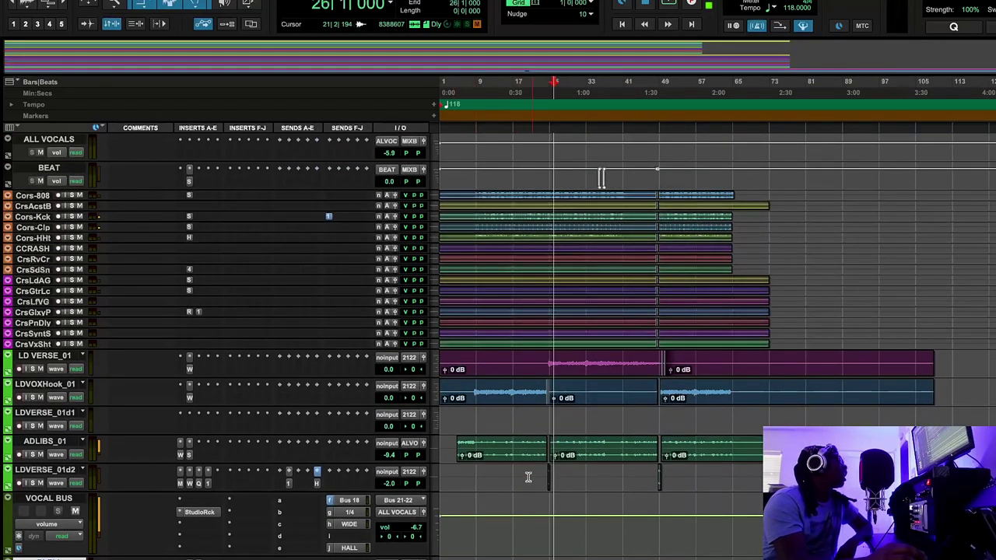